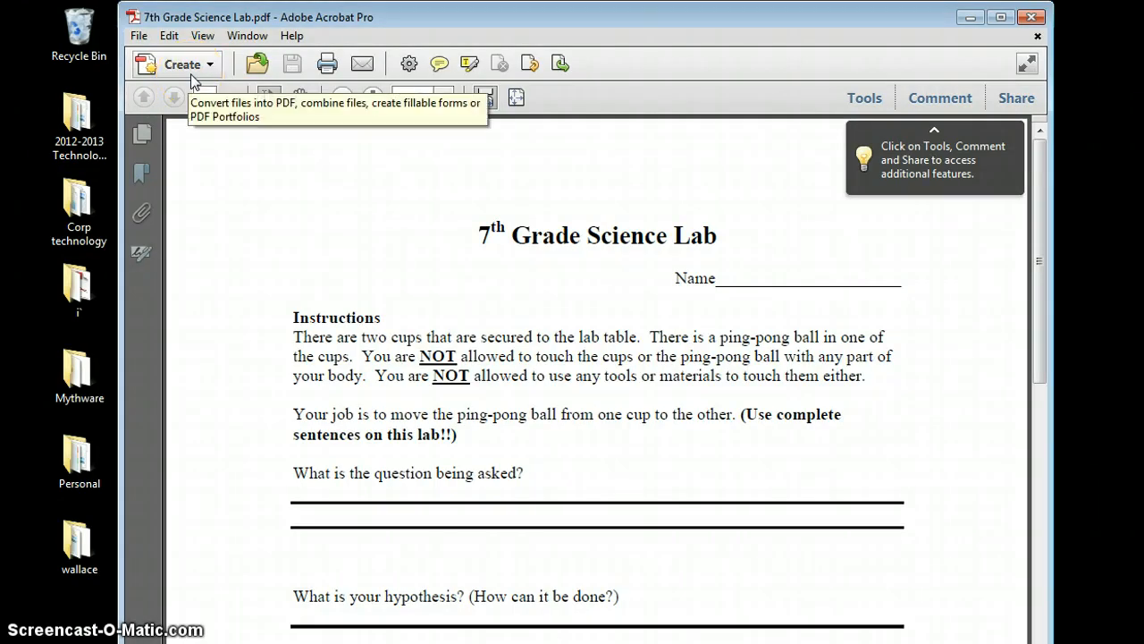
# - Choose Reader Extended PDF > Enable Adding Text in Documents from File > Save As
pyautogui.click(139, 40)
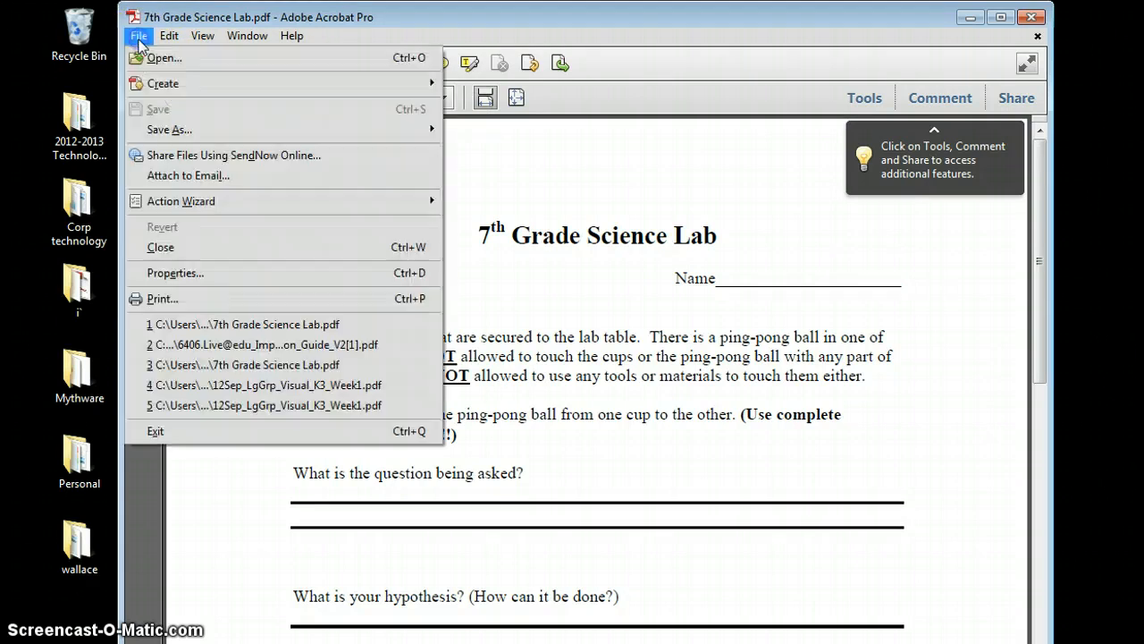
pyautogui.click(154, 130)
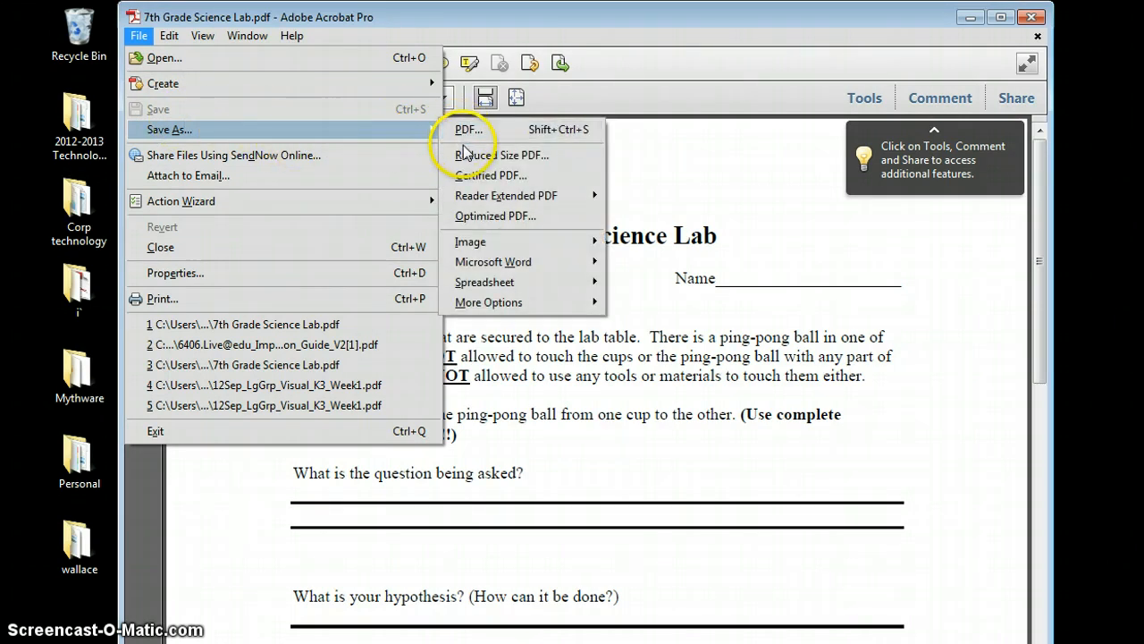
pyautogui.moveTo(472, 197)
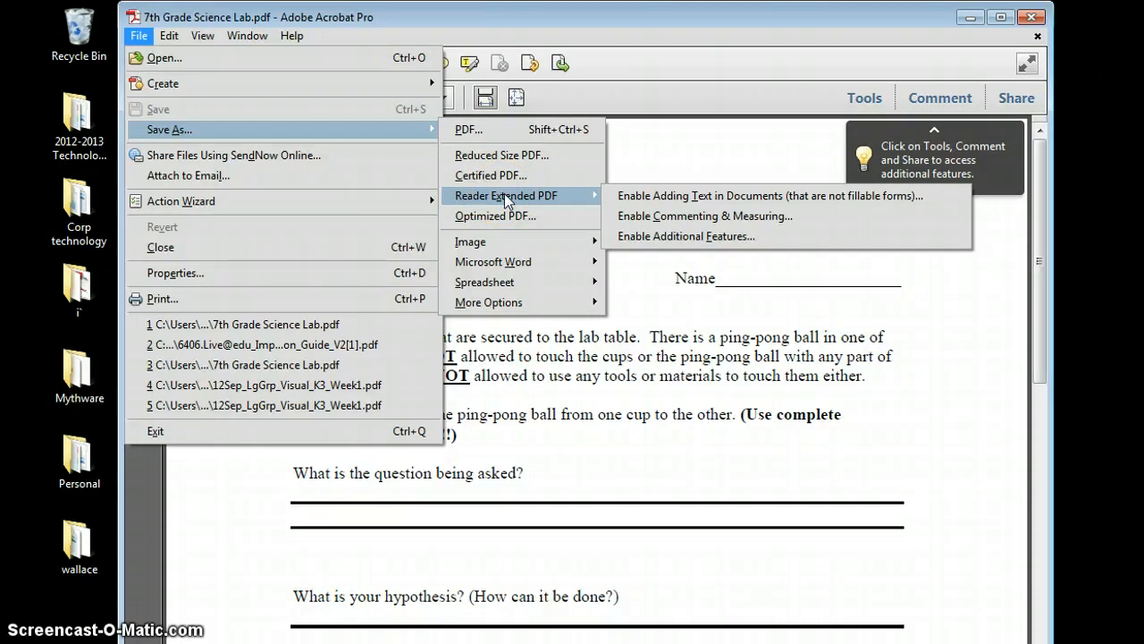
pyautogui.click(627, 197)
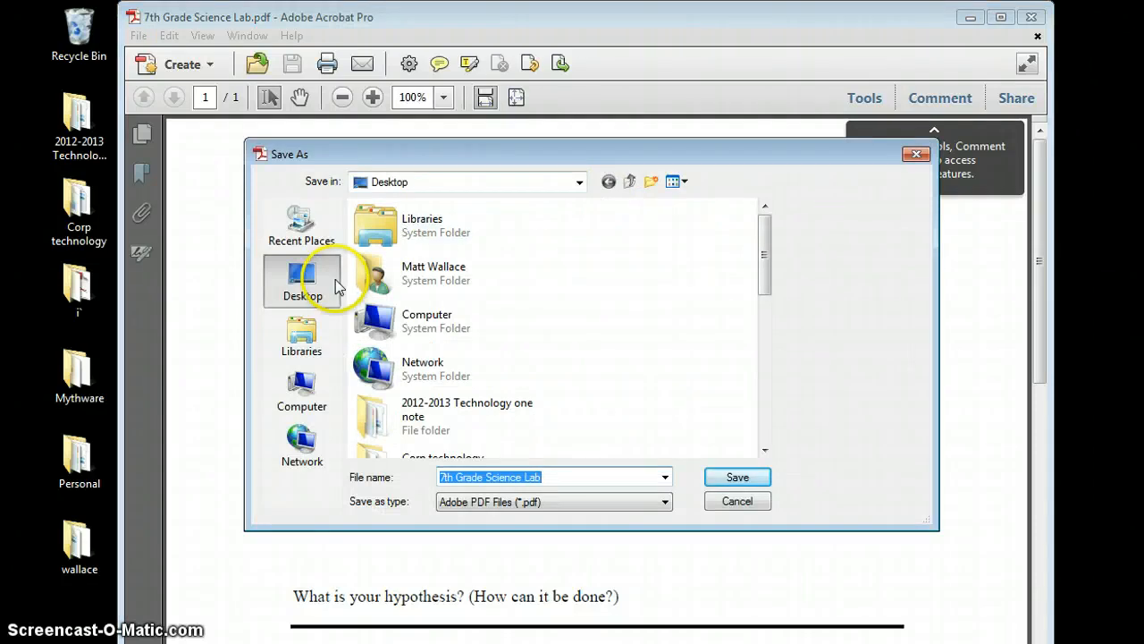
# - Abandon the first save to the Desktop, declining to replace the existing file
pyautogui.click(742, 478)
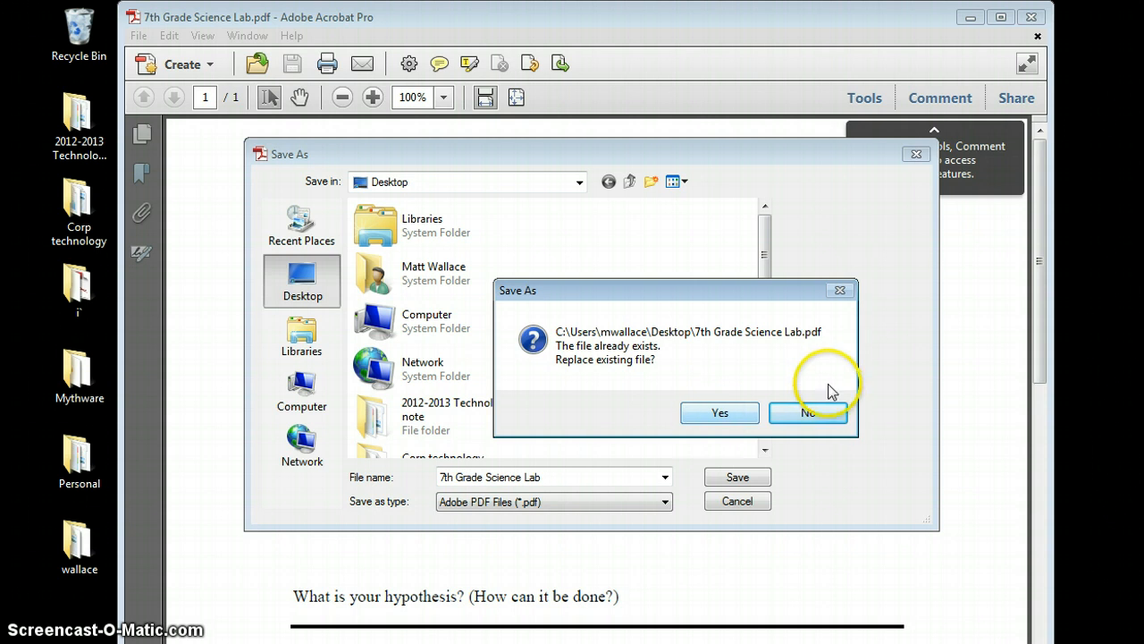
pyautogui.click(837, 410)
pyautogui.click(713, 478)
pyautogui.click(737, 500)
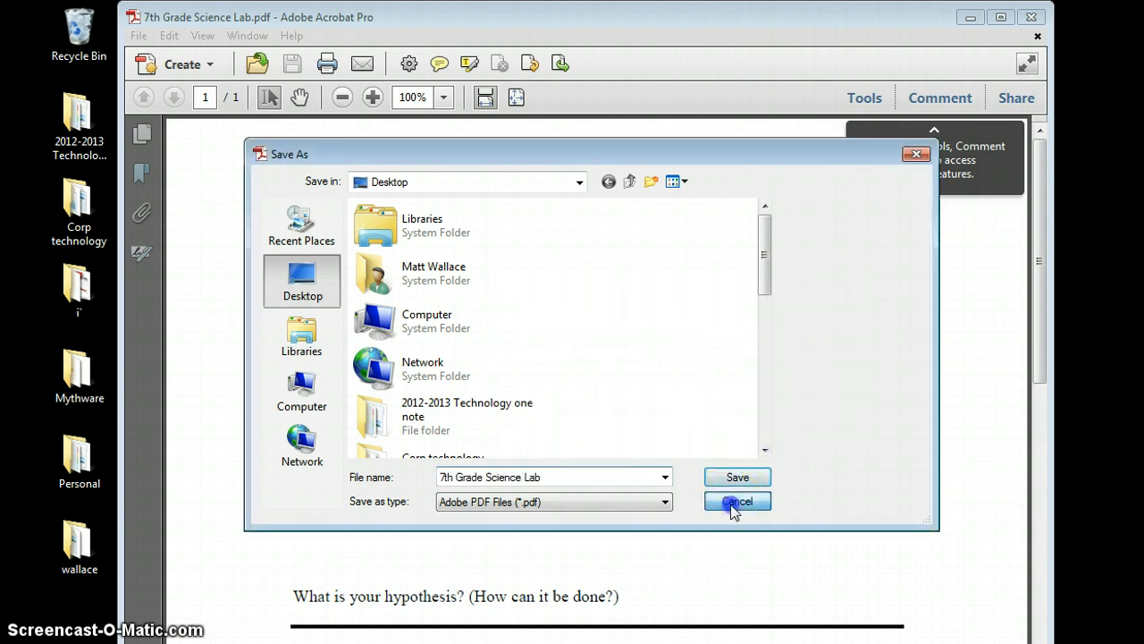
# - Save again as Reader Extended PDF with adding text enabled, replacing the Desktop file
pyautogui.click(139, 36)
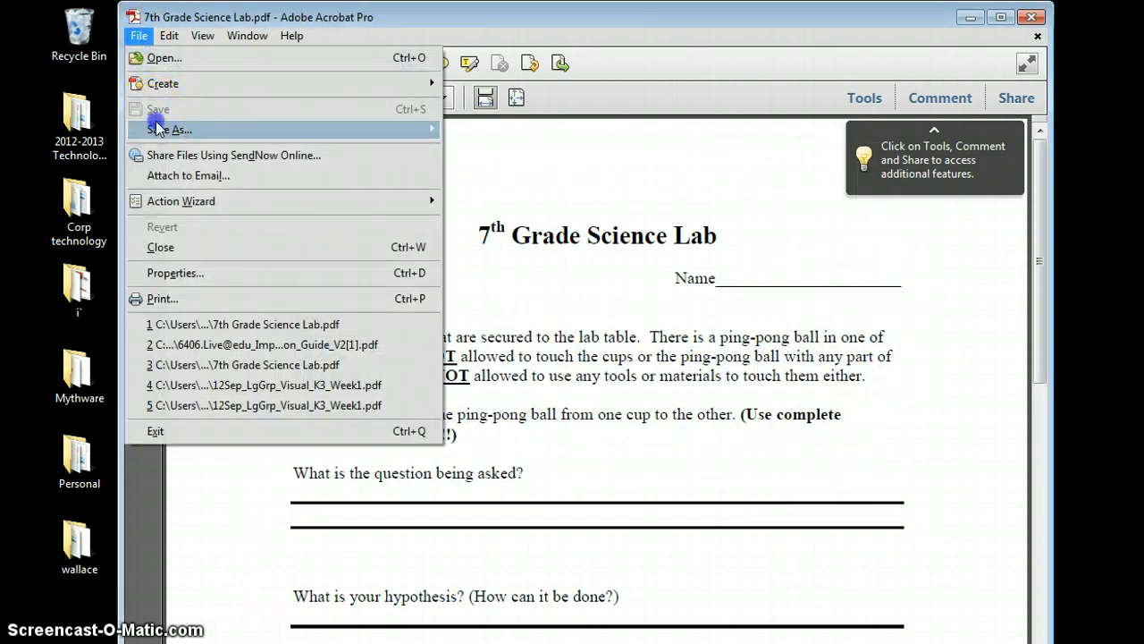
pyautogui.click(408, 134)
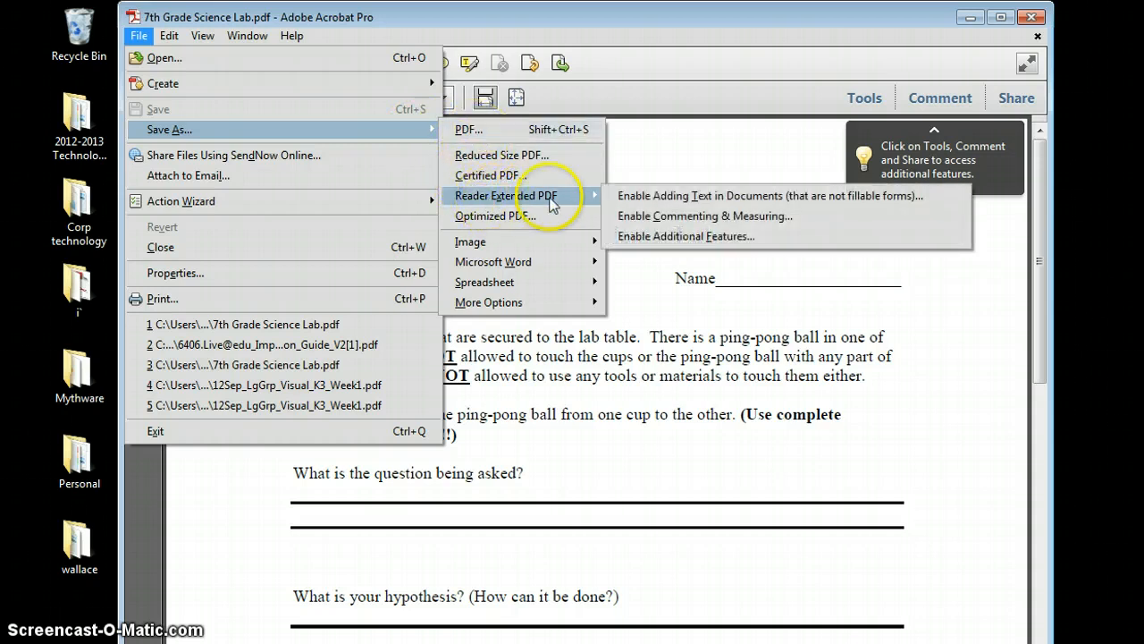
pyautogui.click(623, 197)
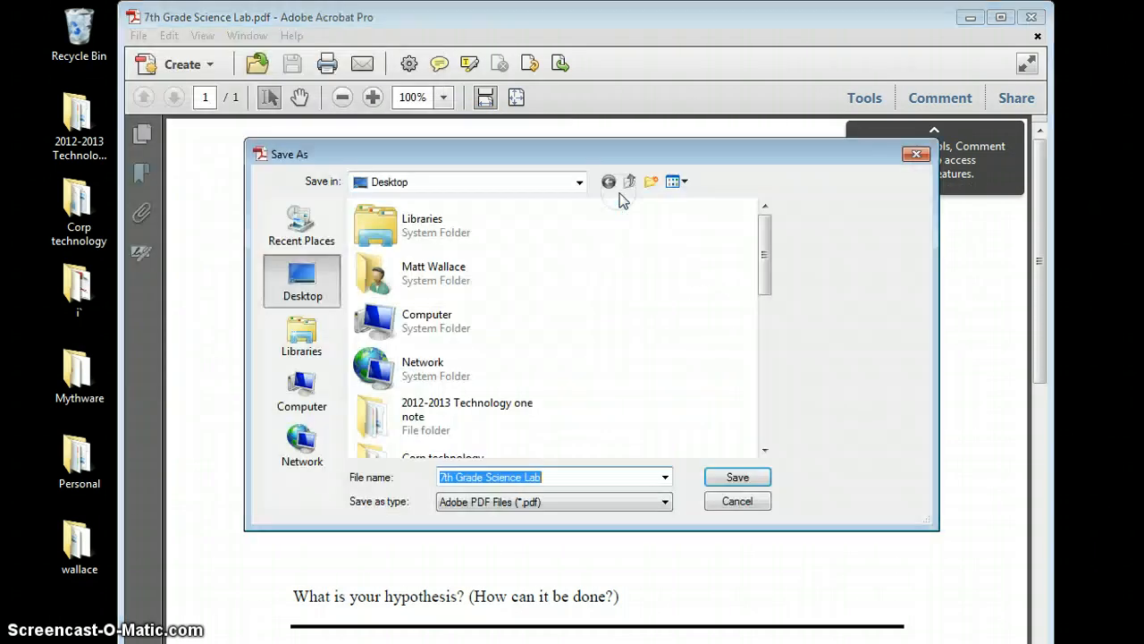
pyautogui.click(719, 474)
pyautogui.click(694, 414)
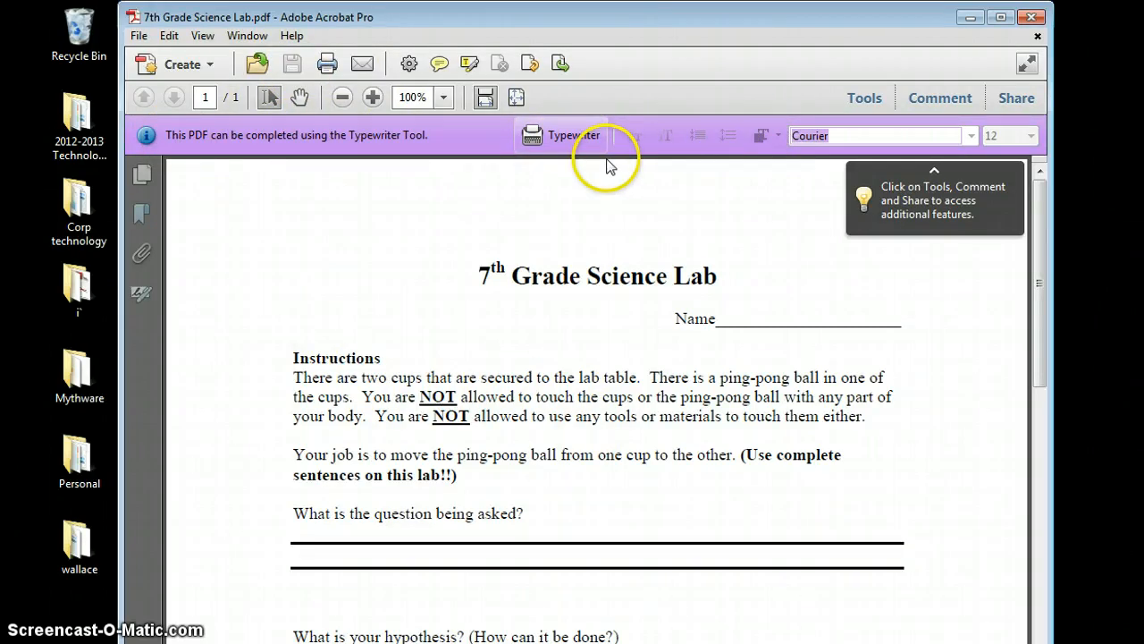
# - With the Typewriter tool, type the student's name on the Name line
pyautogui.click(581, 142)
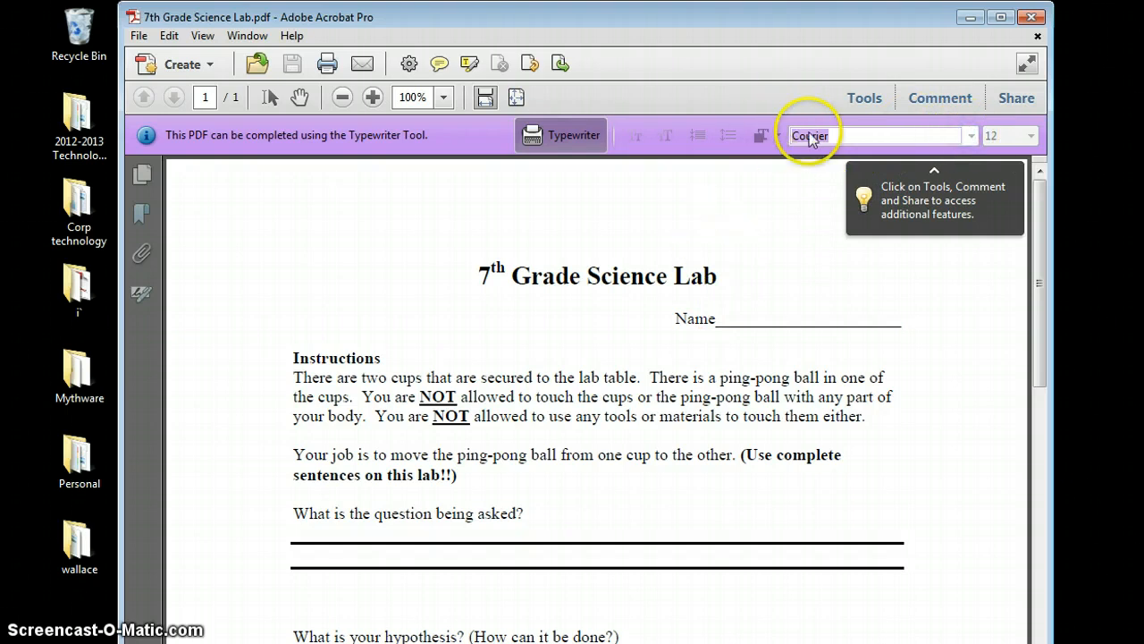
pyautogui.click(727, 316)
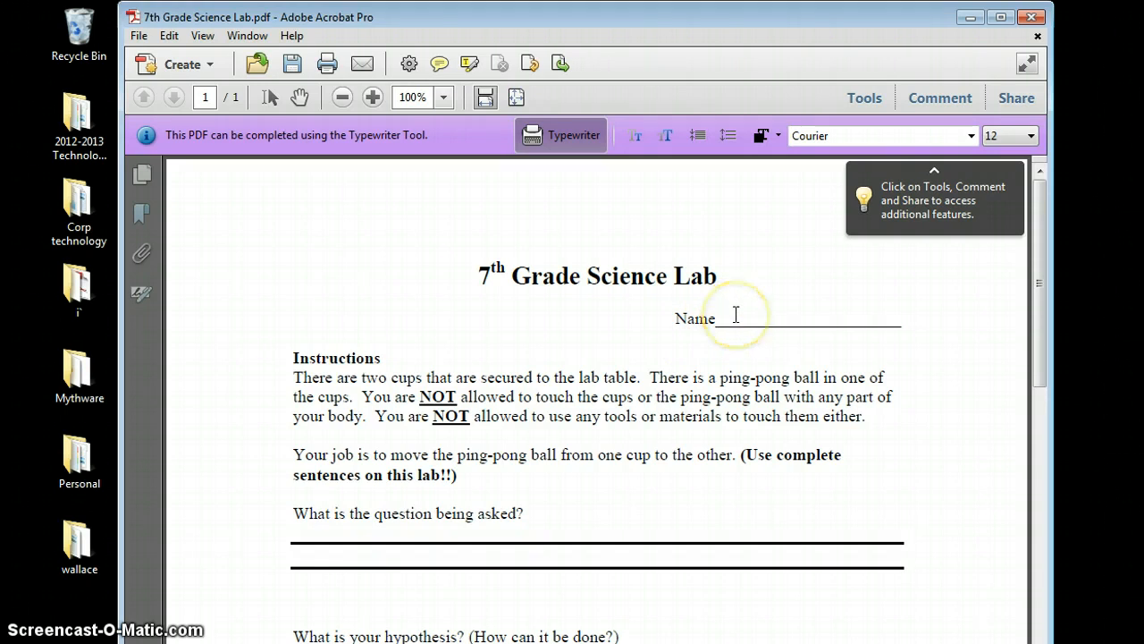
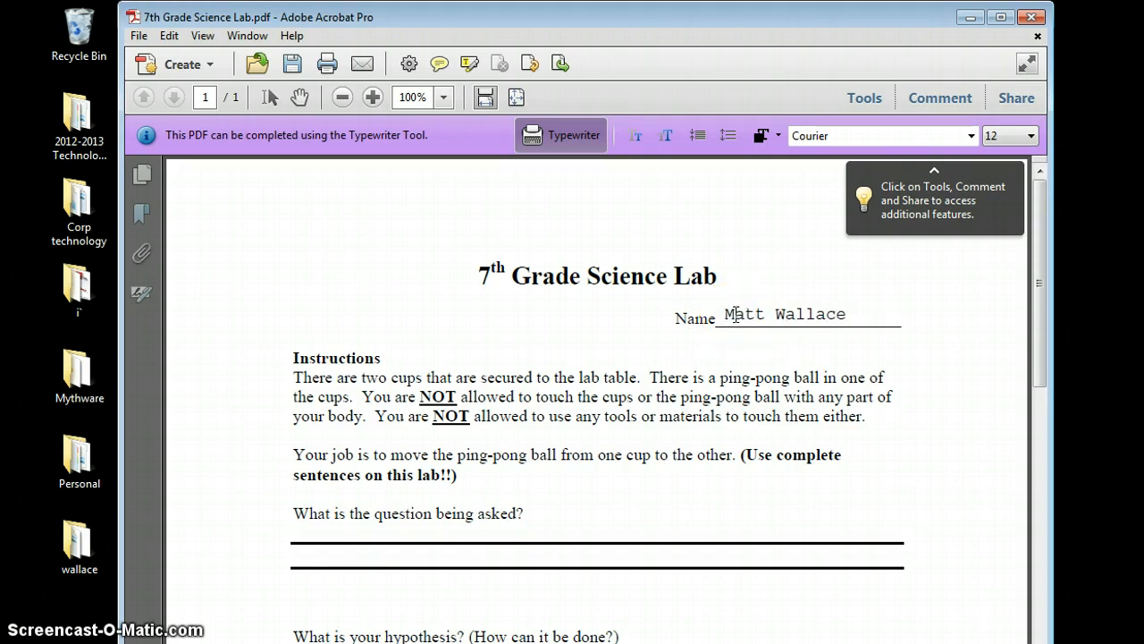
# - Format the name as red Times Roman at 14 pt
pyautogui.click(971, 135)
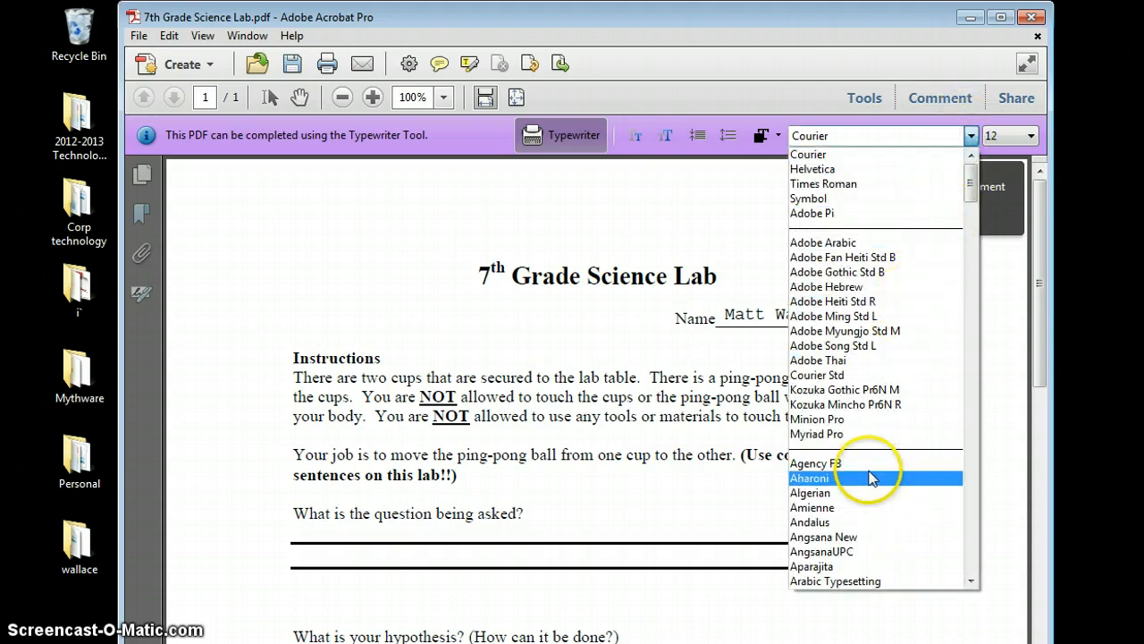
pyautogui.click(888, 186)
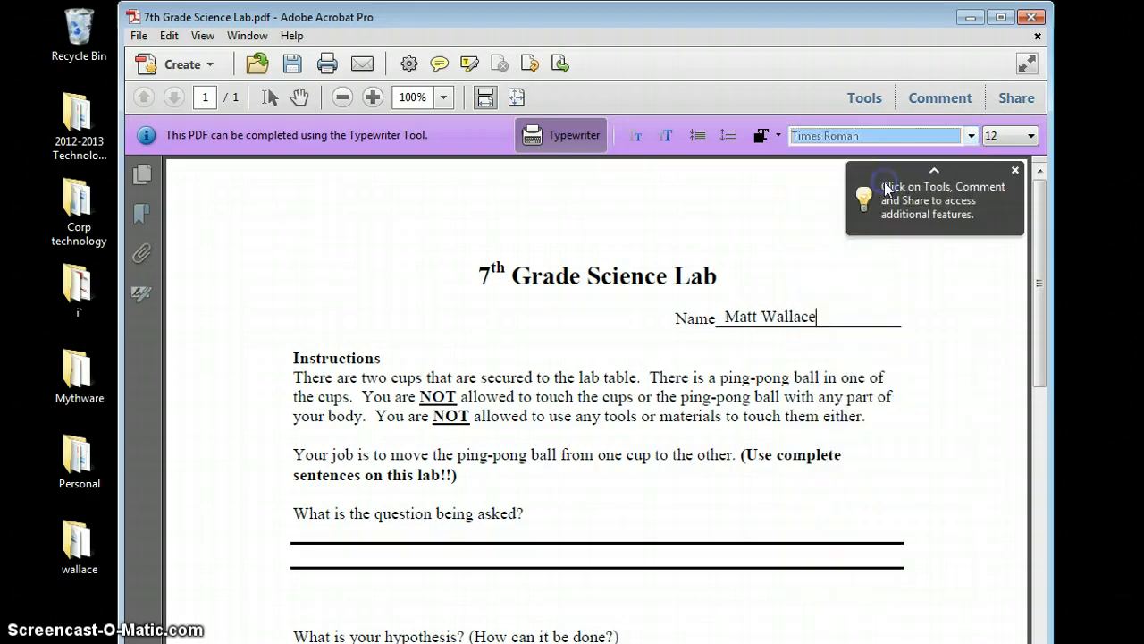
pyautogui.click(768, 144)
pyautogui.click(755, 183)
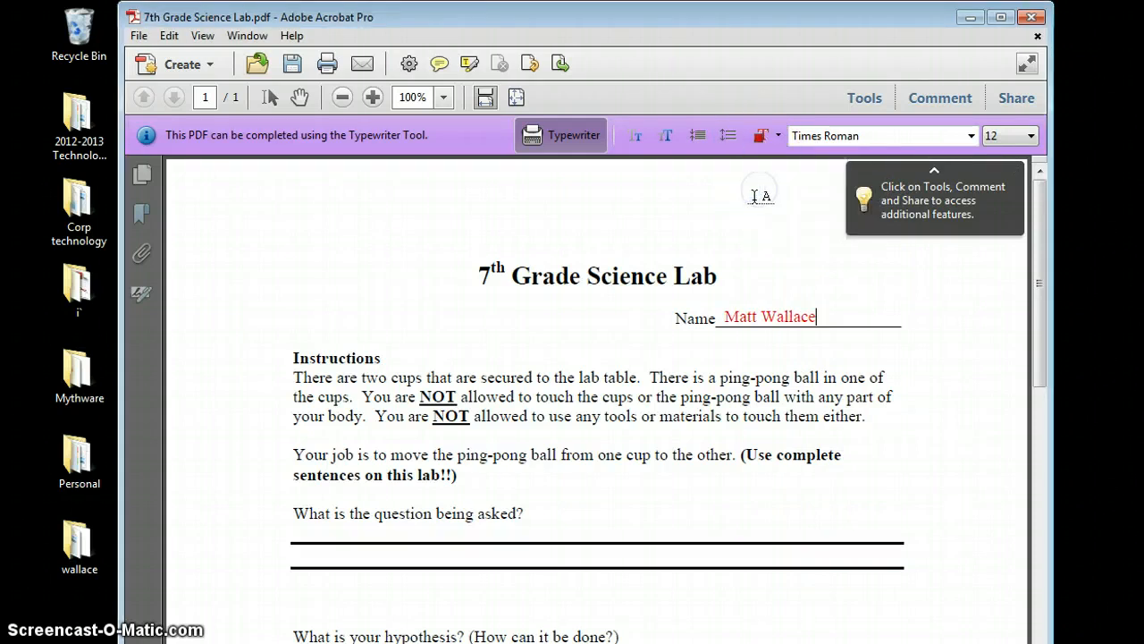
pyautogui.click(666, 135)
pyautogui.click(666, 135)
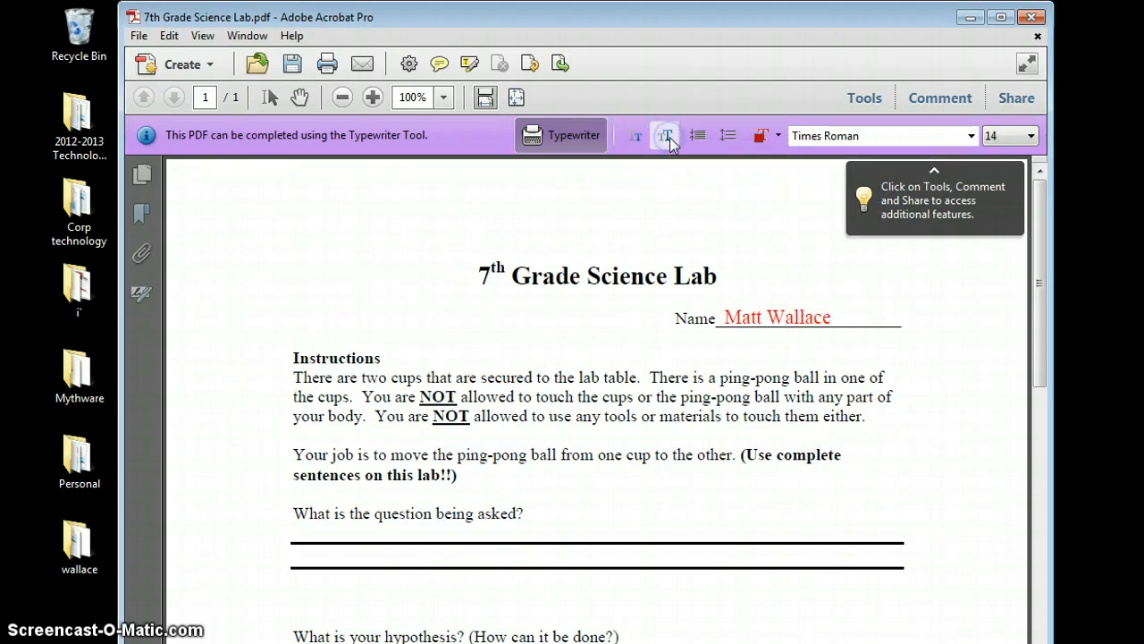
pyautogui.click(793, 315)
pyautogui.click(644, 136)
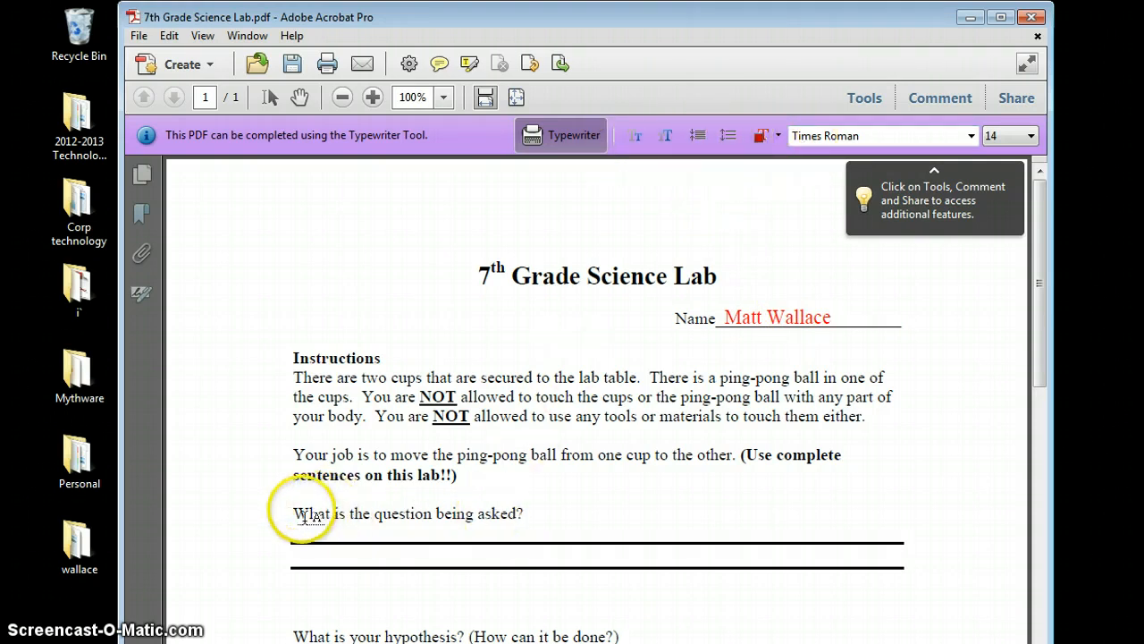
# - Type 'Hello, here is my answer.' under the first question and size it to 12 pt
pyautogui.click(304, 529)
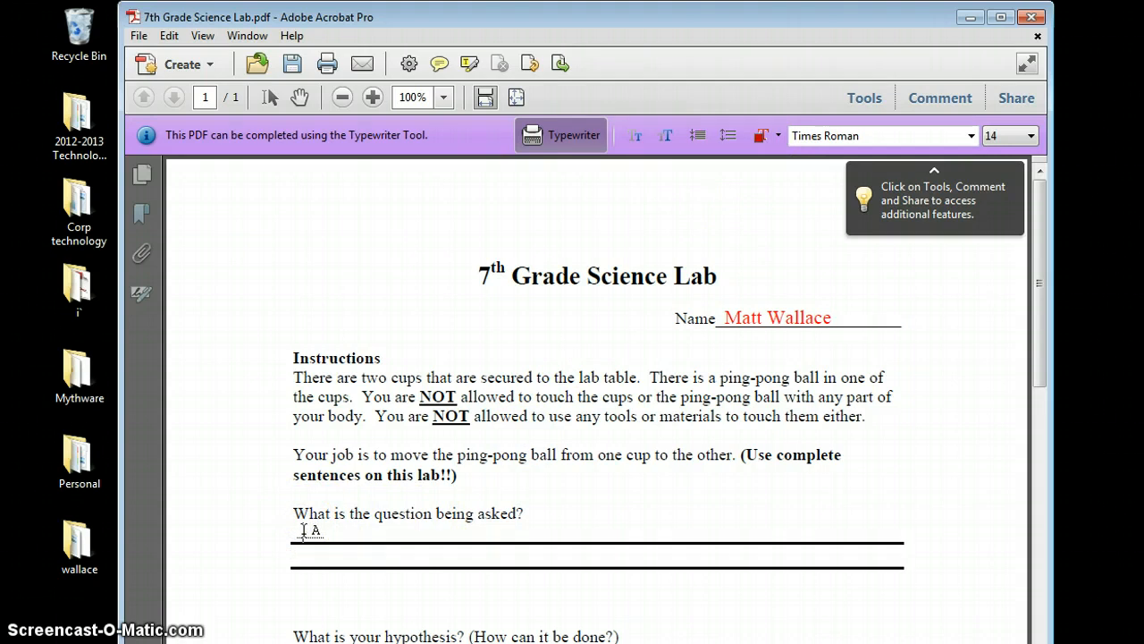
pyautogui.write('Hello, here is my a')
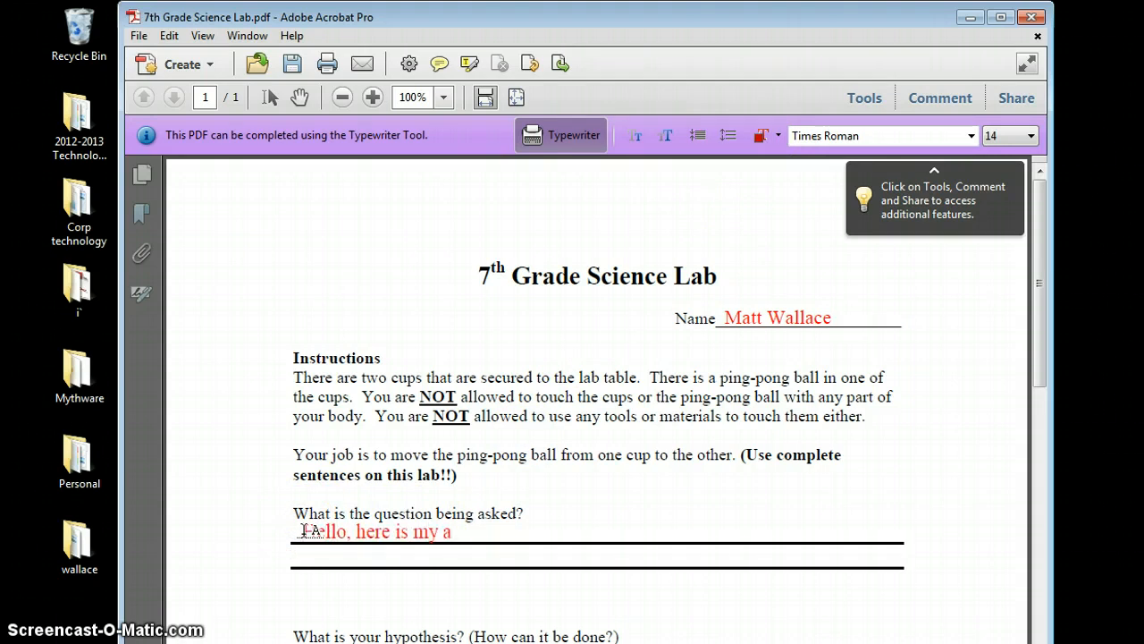
pyautogui.write('nswer.')
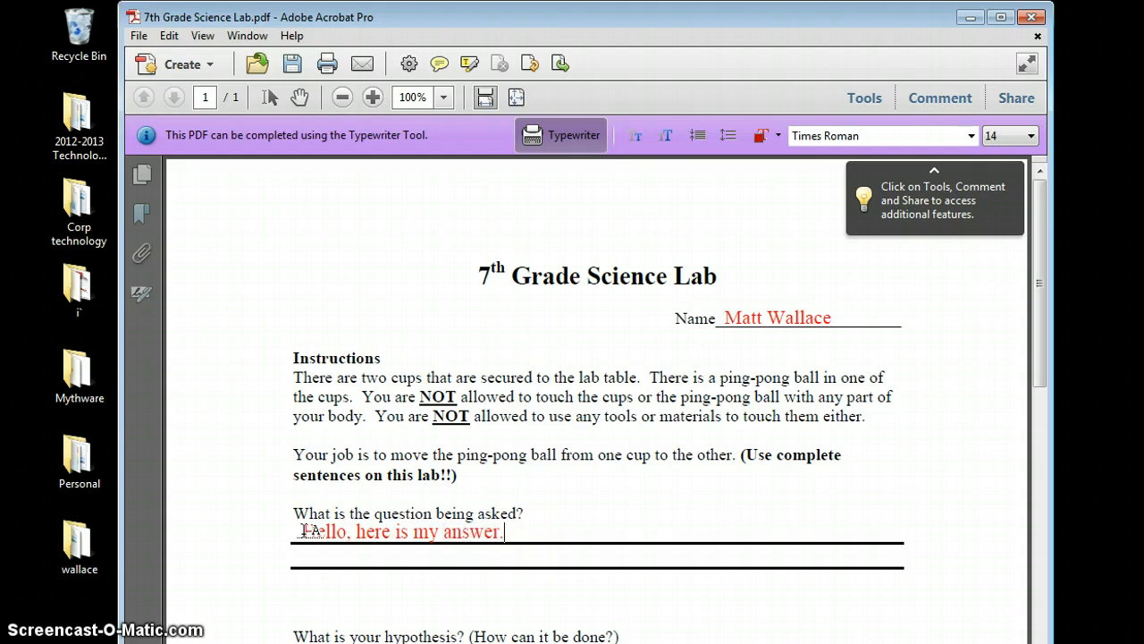
pyautogui.click(362, 588)
pyautogui.click(631, 134)
pyautogui.click(632, 135)
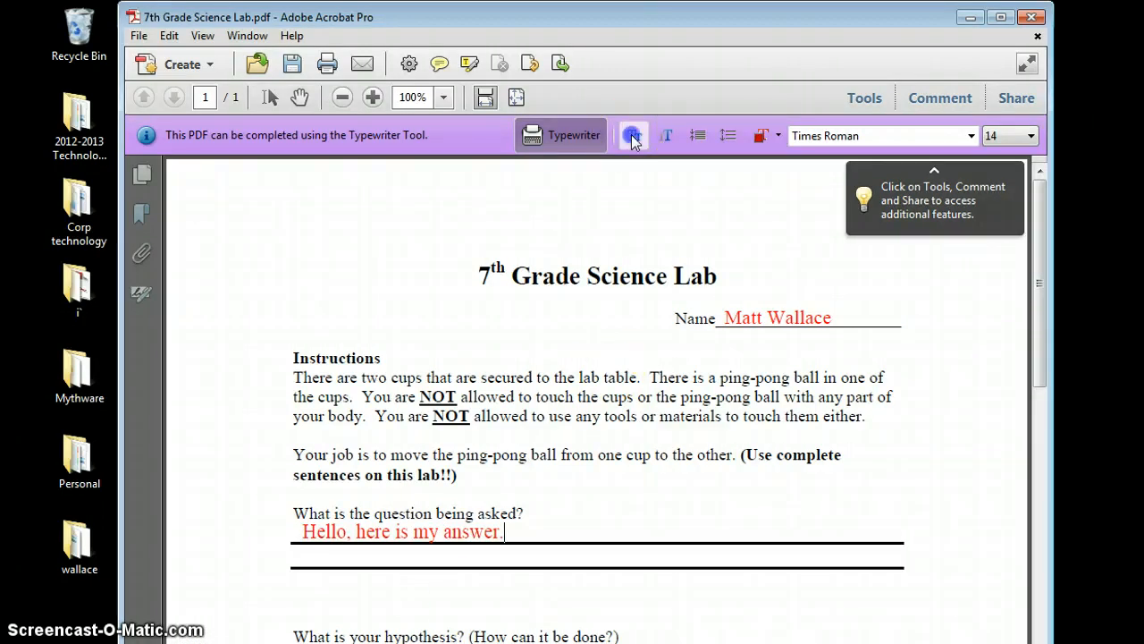
pyautogui.click(664, 138)
pyautogui.click(664, 139)
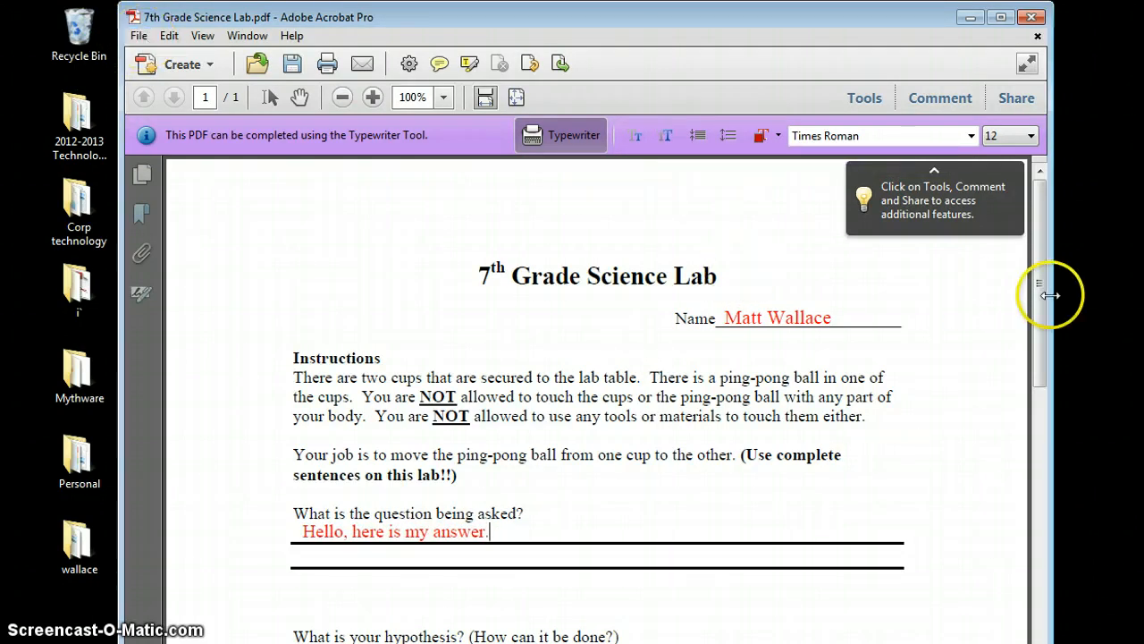
# - Type an x after YES in the Conclusion, enlarge it to 14 pt and colour it olive
pyautogui.moveTo(1042, 294); pyautogui.dragTo(1051, 474)
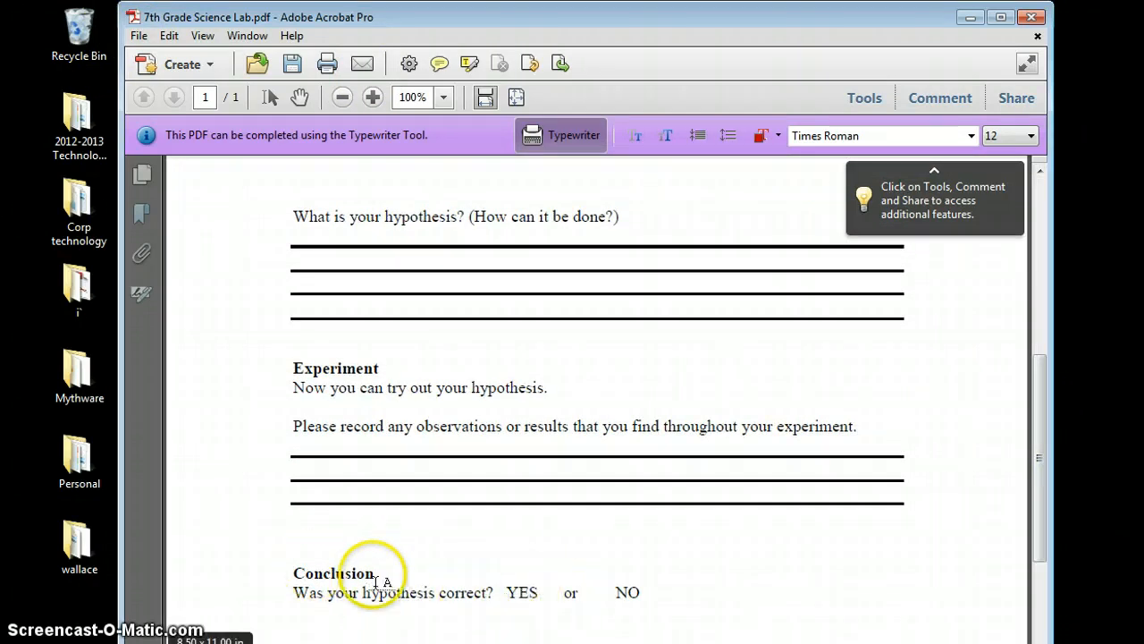
pyautogui.click(534, 592)
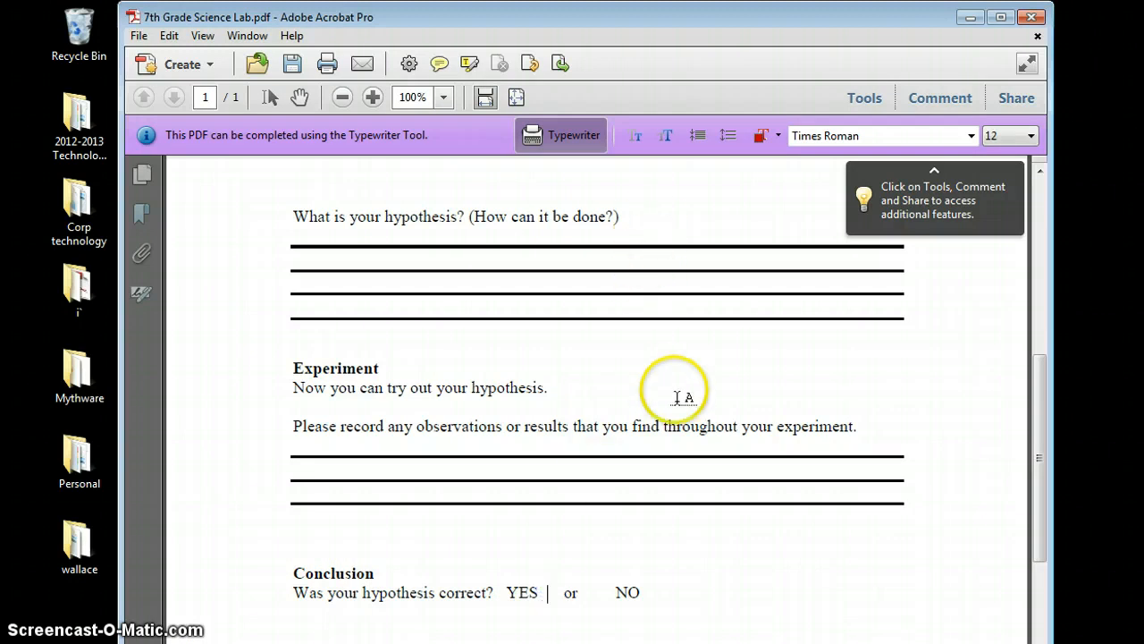
pyautogui.write('x')
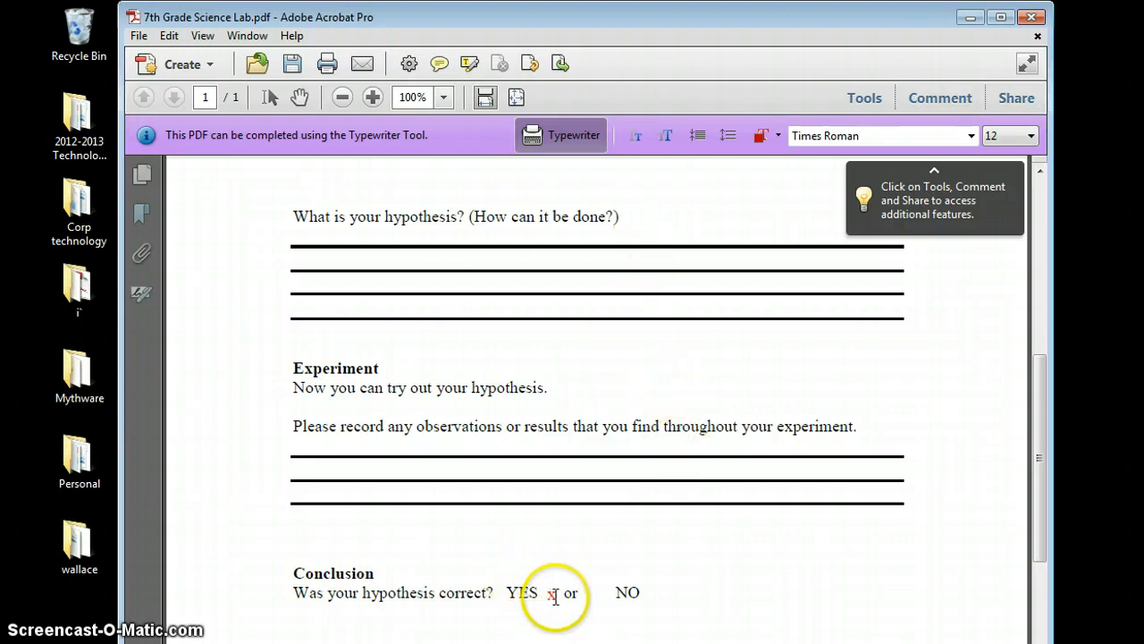
pyautogui.moveTo(561, 598); pyautogui.dragTo(541, 598)
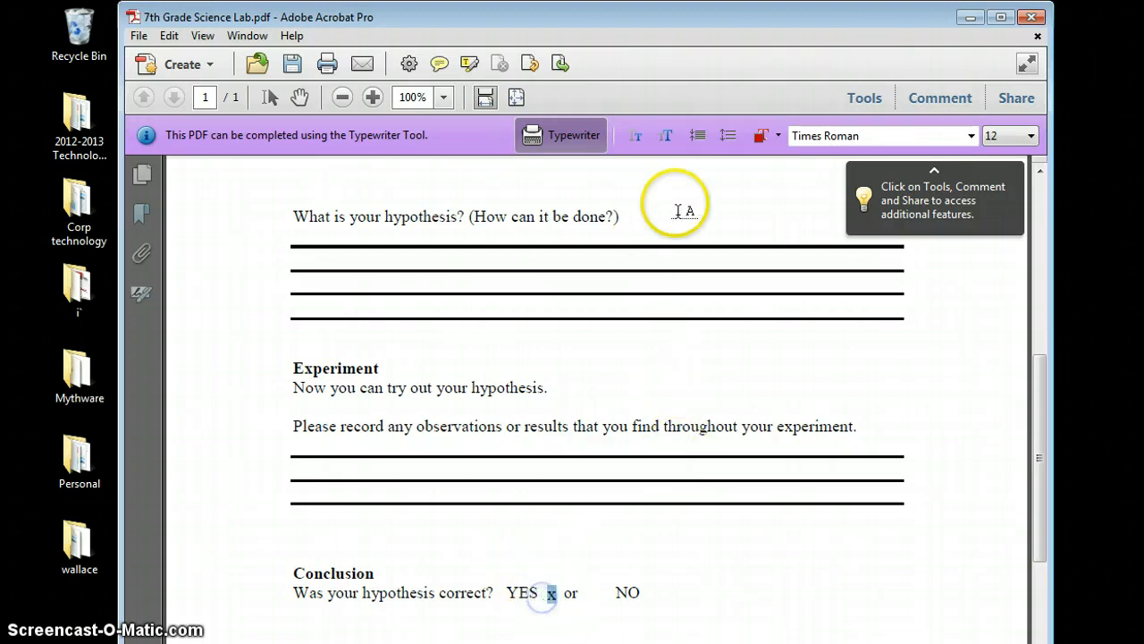
pyautogui.click(669, 137)
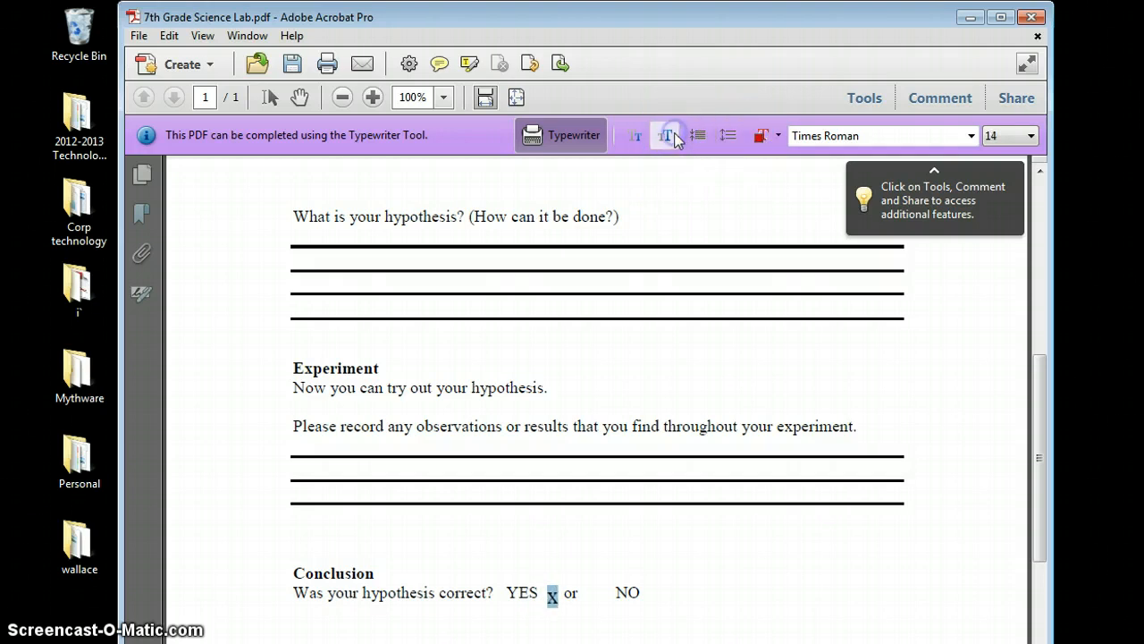
pyautogui.click(766, 135)
pyautogui.click(790, 191)
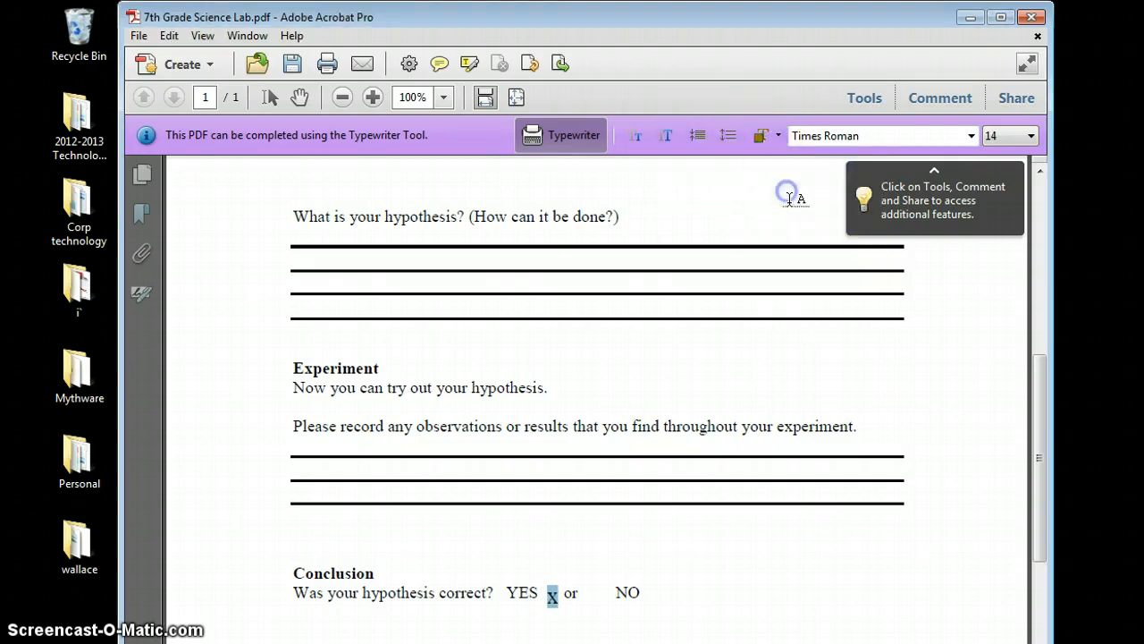
pyautogui.click(722, 136)
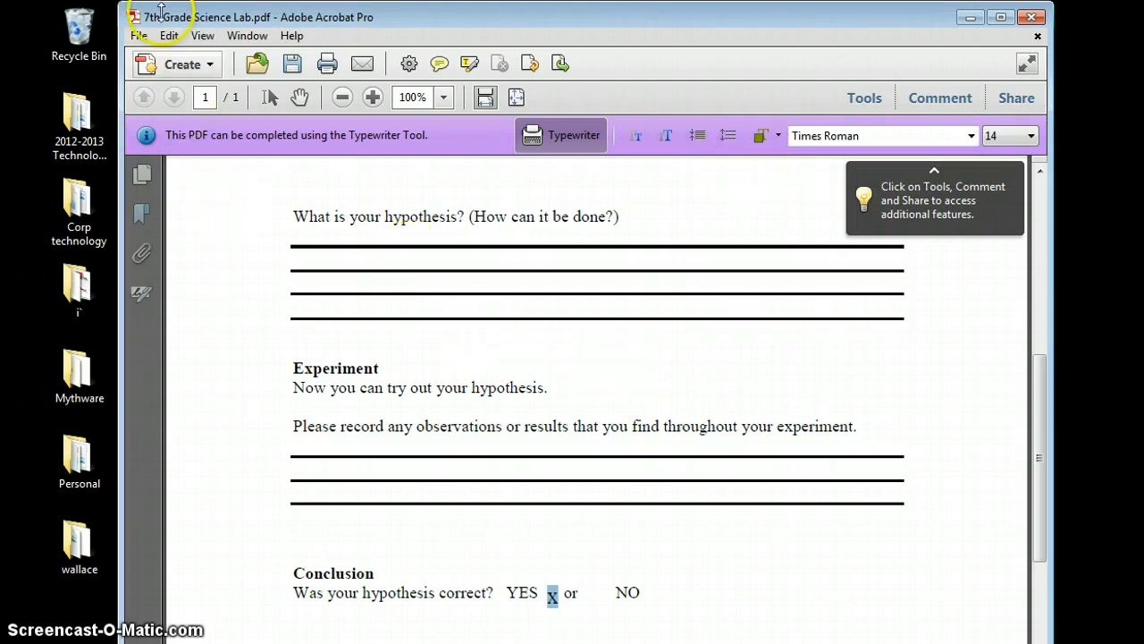
# - Save the filled 7th Grade Science Lab form and close Acrobat
pyautogui.click(137, 36)
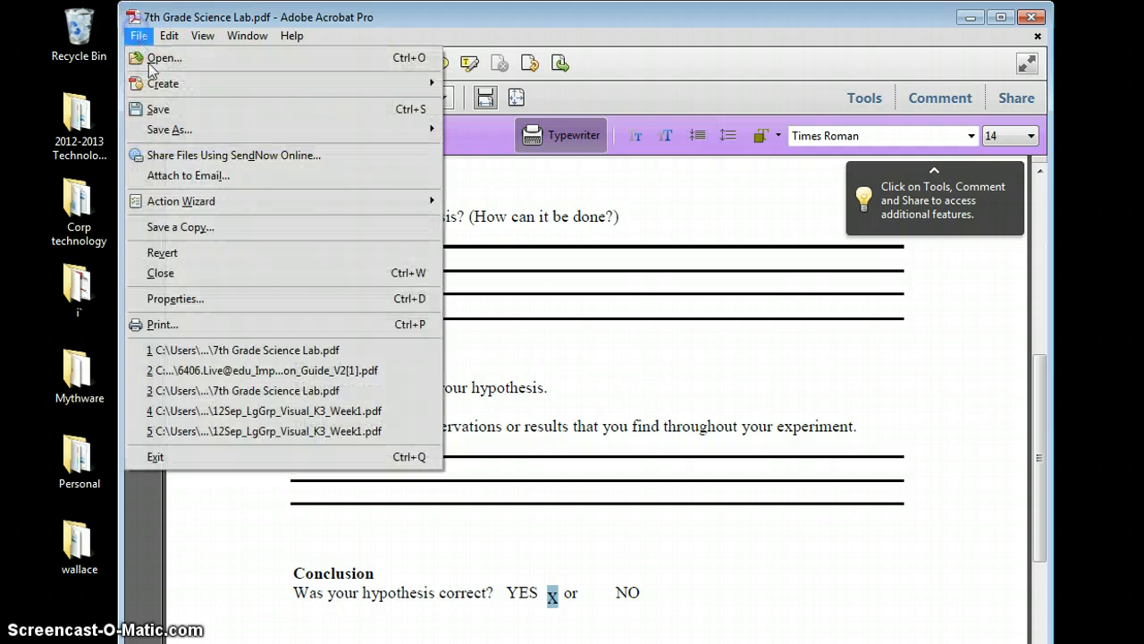
pyautogui.click(172, 117)
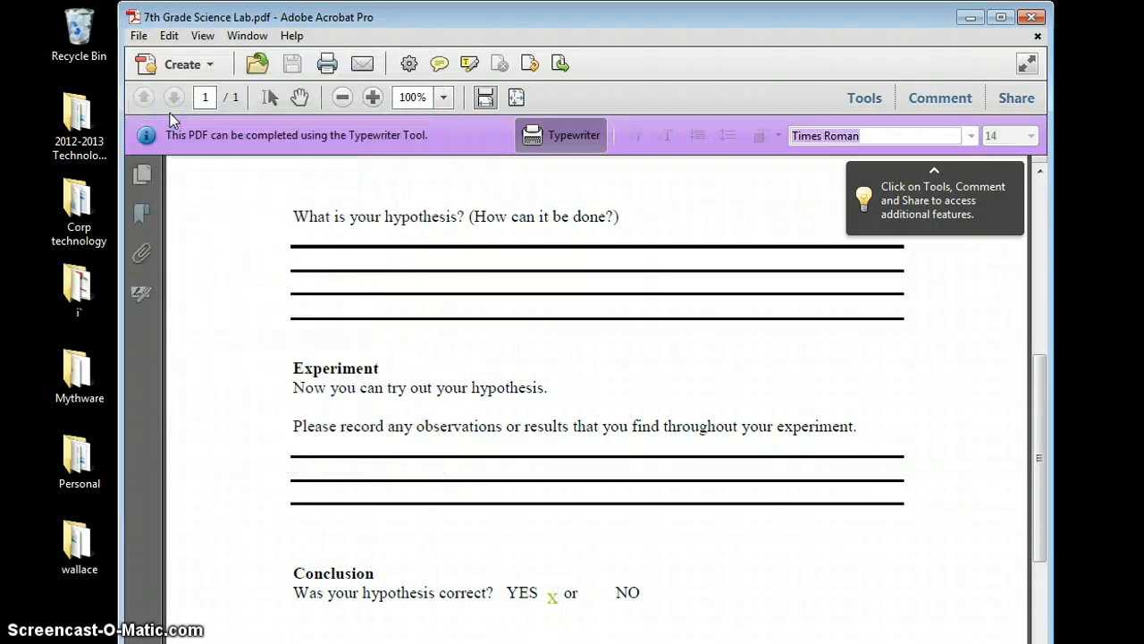
pyautogui.click(1035, 17)
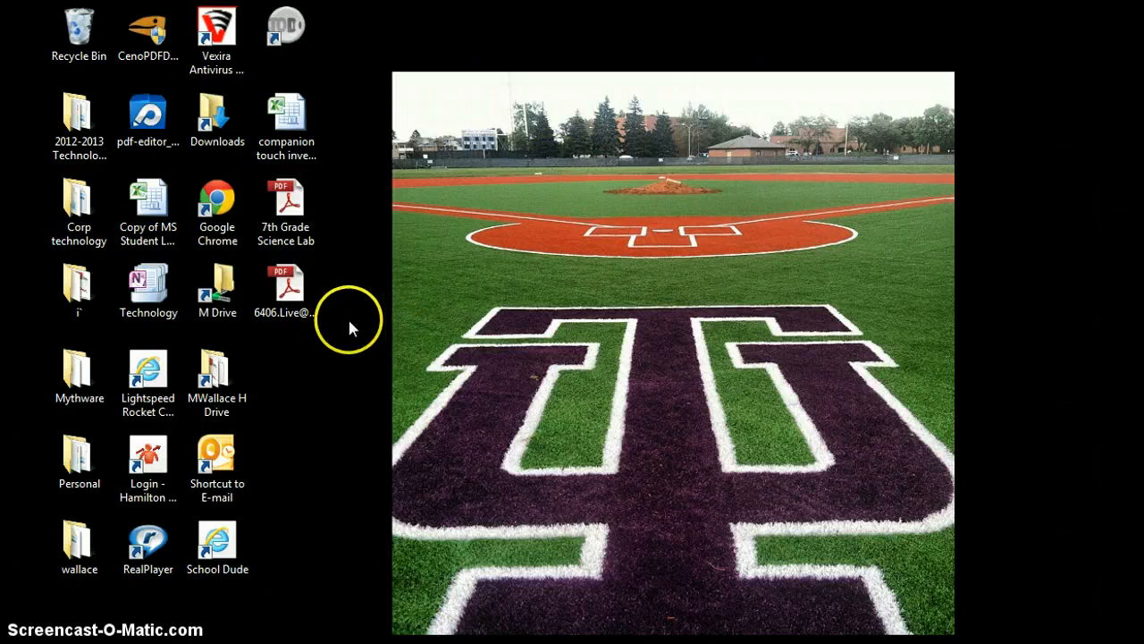
# - Open 7th Grade Science Lab.pdf from the desktop
pyautogui.doubleClick(300, 234)
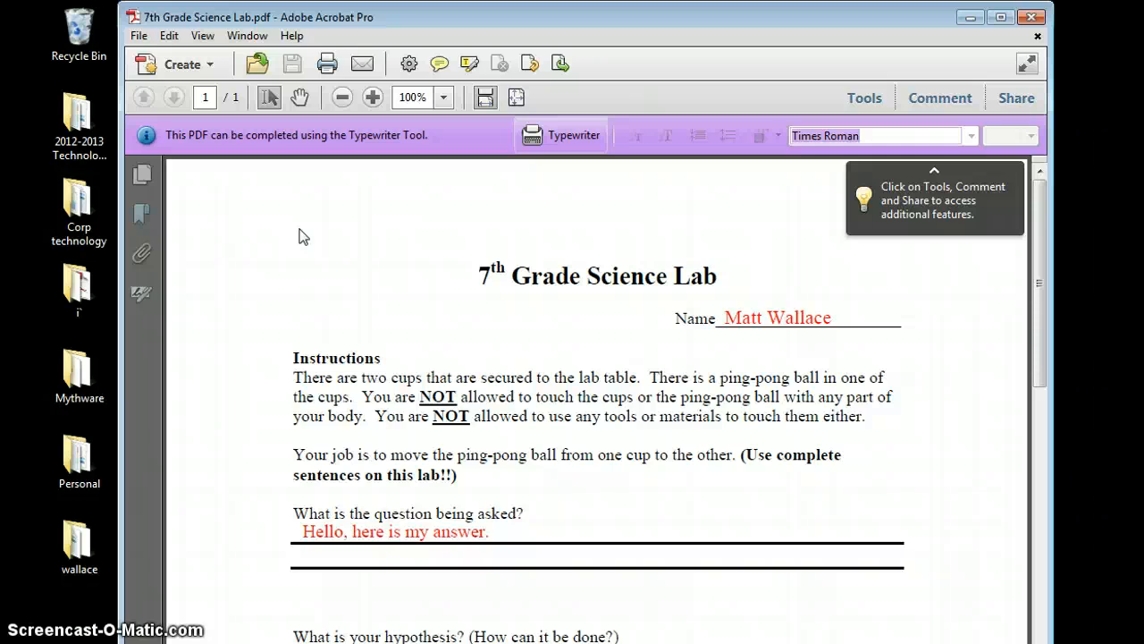
# - Type 'Now Im on the third line.' below the second answer line and select it
pyautogui.click(572, 135)
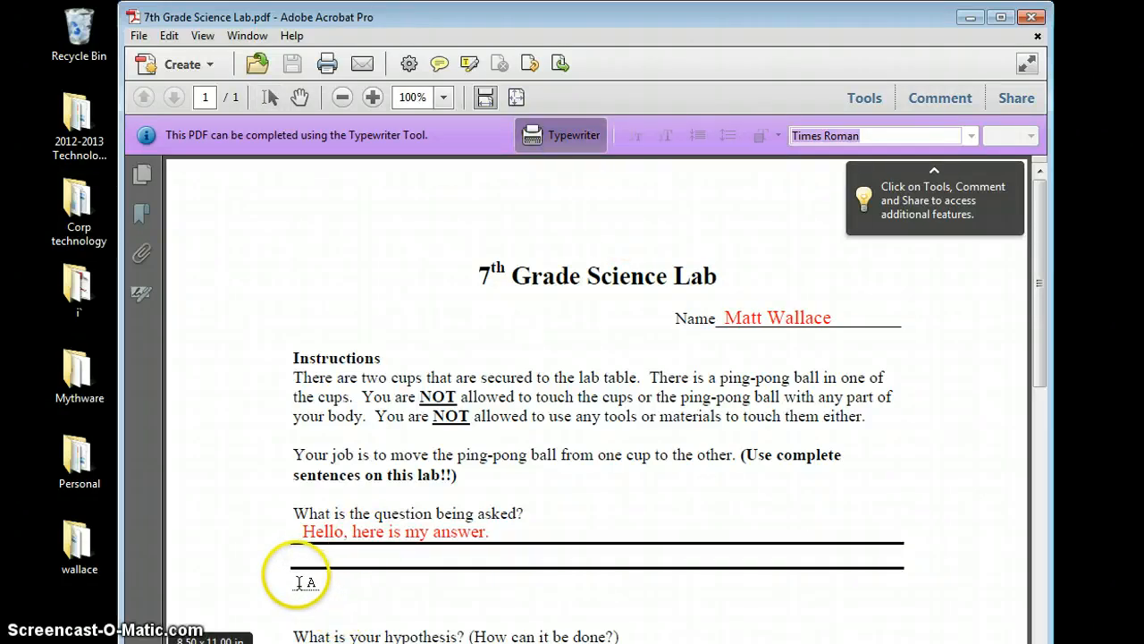
pyautogui.click(296, 575)
pyautogui.click(338, 618)
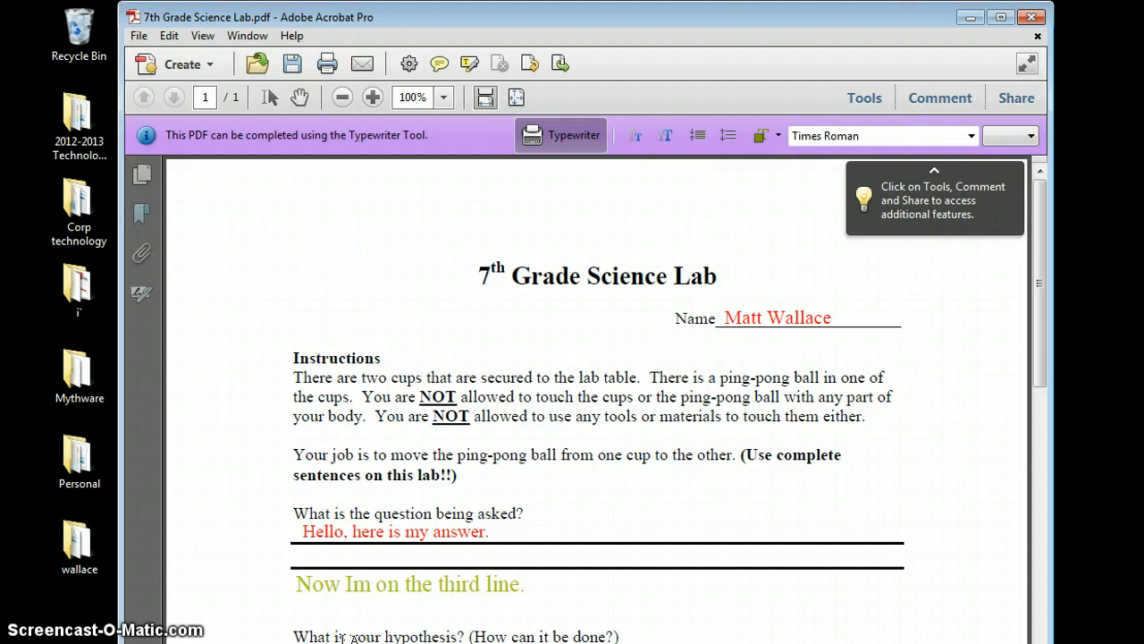
pyautogui.moveTo(540, 581); pyautogui.dragTo(285, 585)
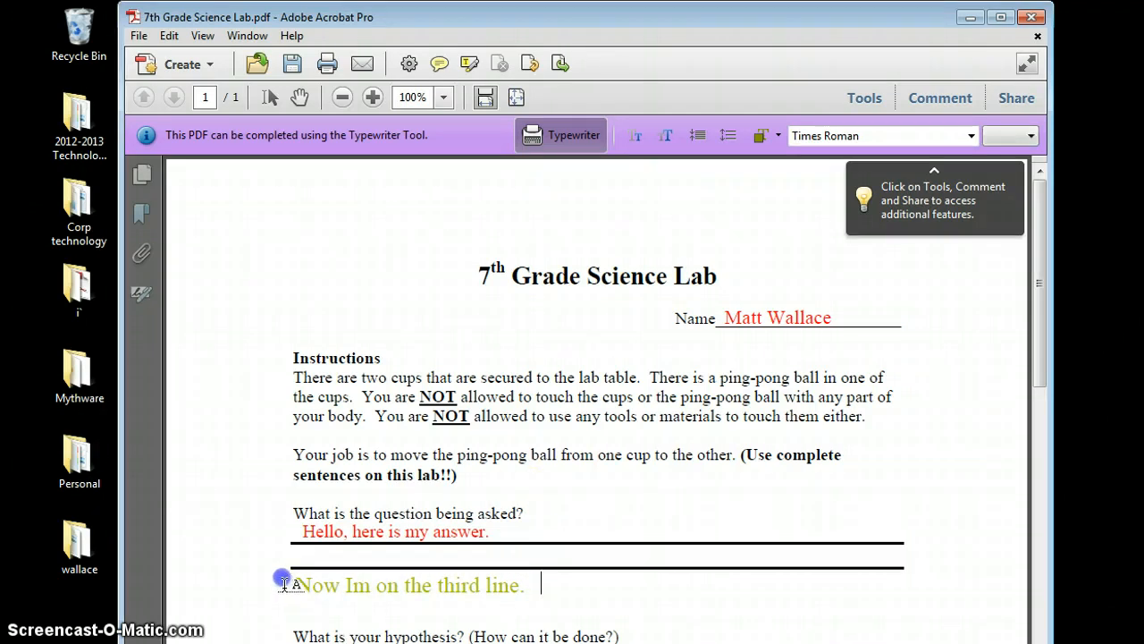
pyautogui.moveTo(411, 642)
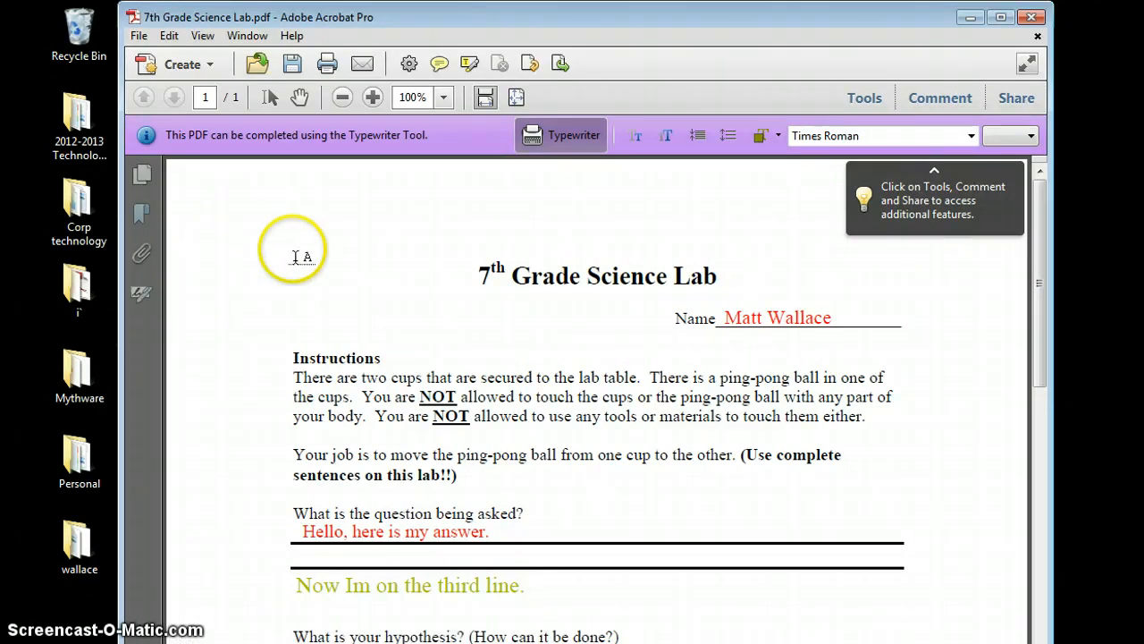
pyautogui.click(146, 33)
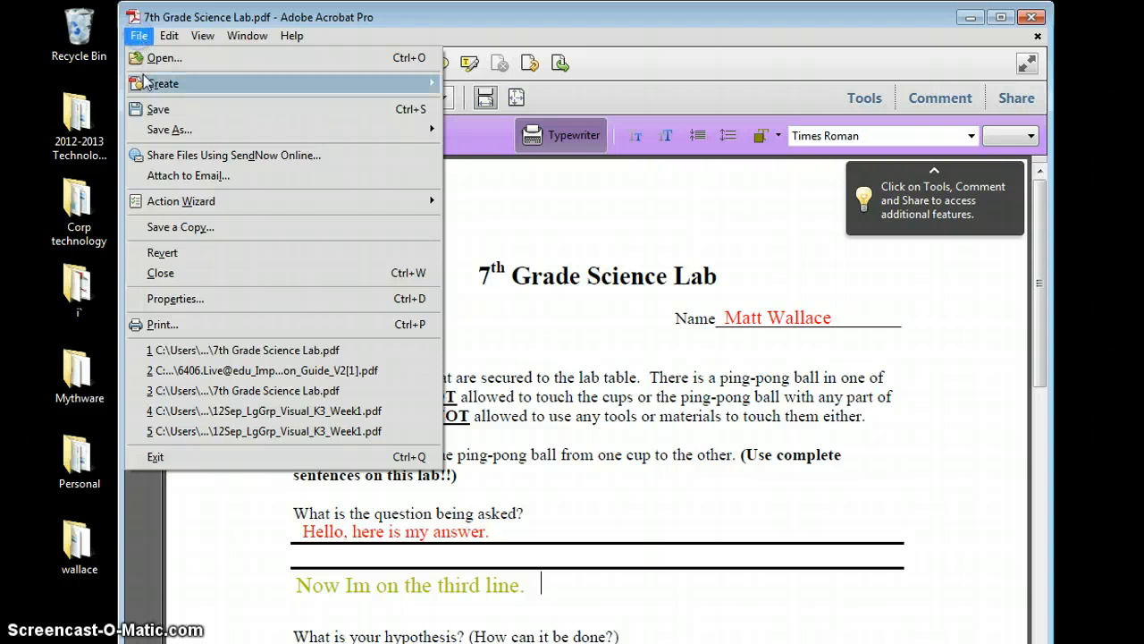
pyautogui.moveTo(156, 132)
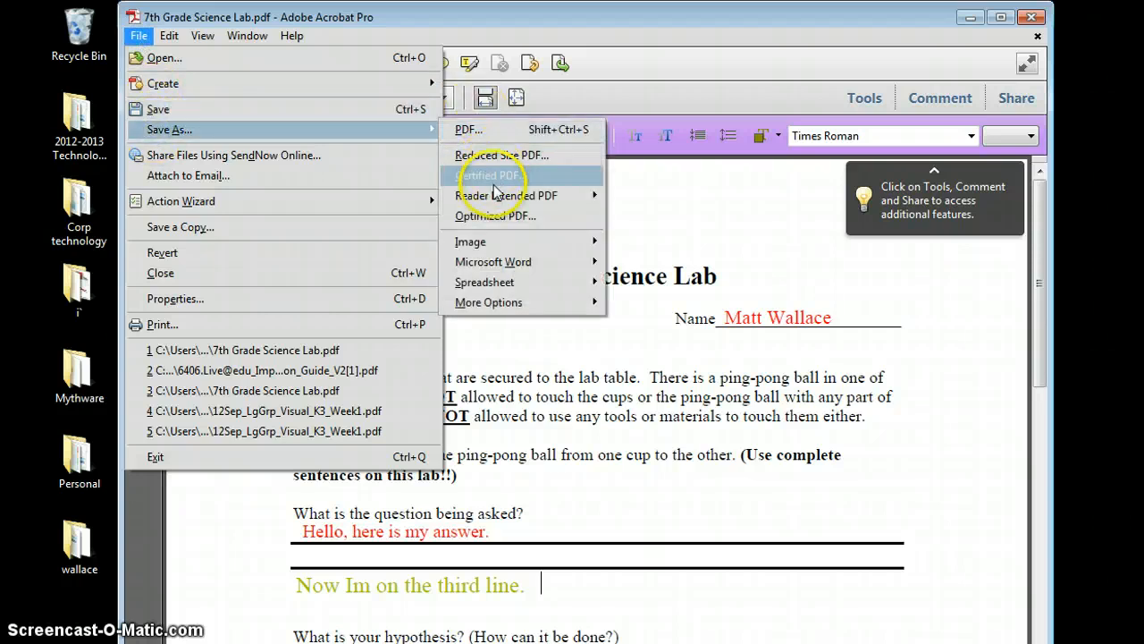
pyautogui.moveTo(496, 197)
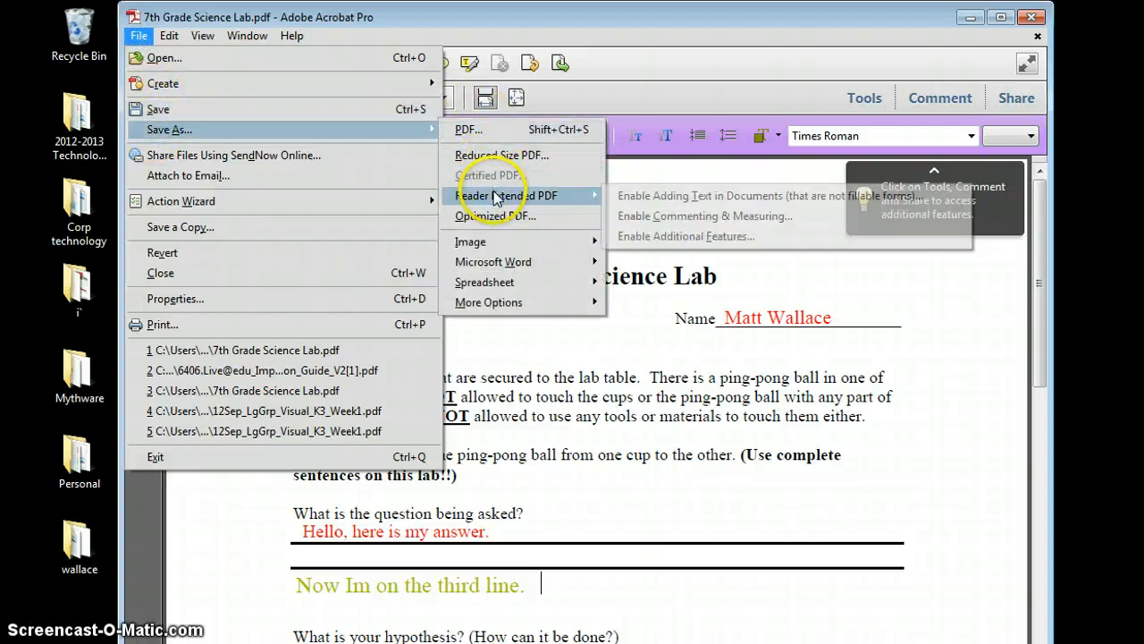
pyautogui.click(640, 199)
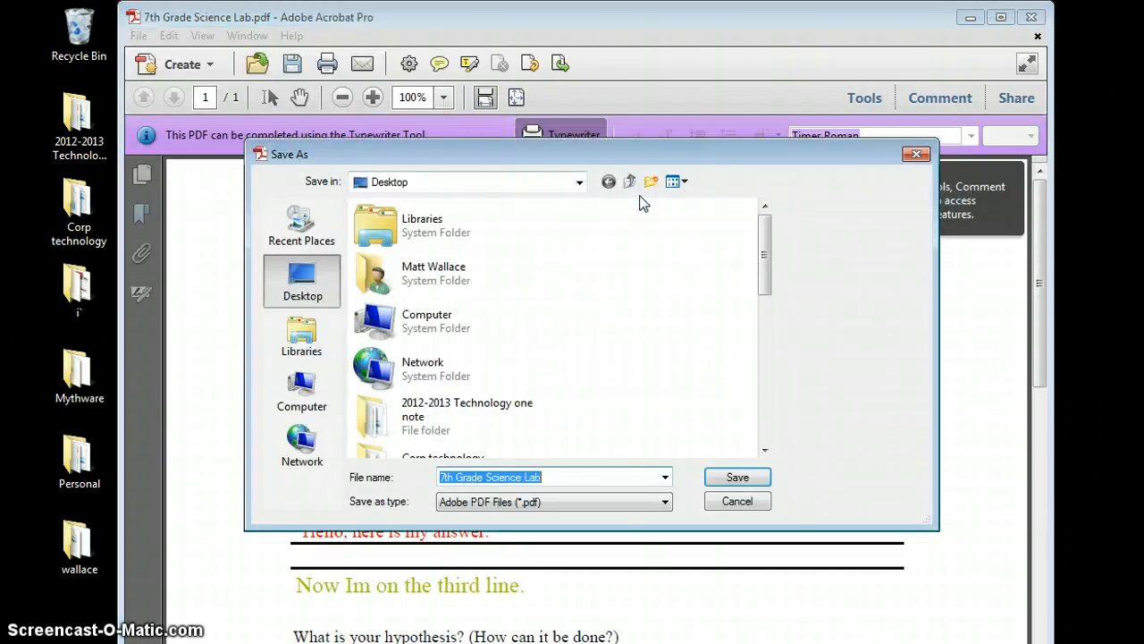
pyautogui.click(915, 155)
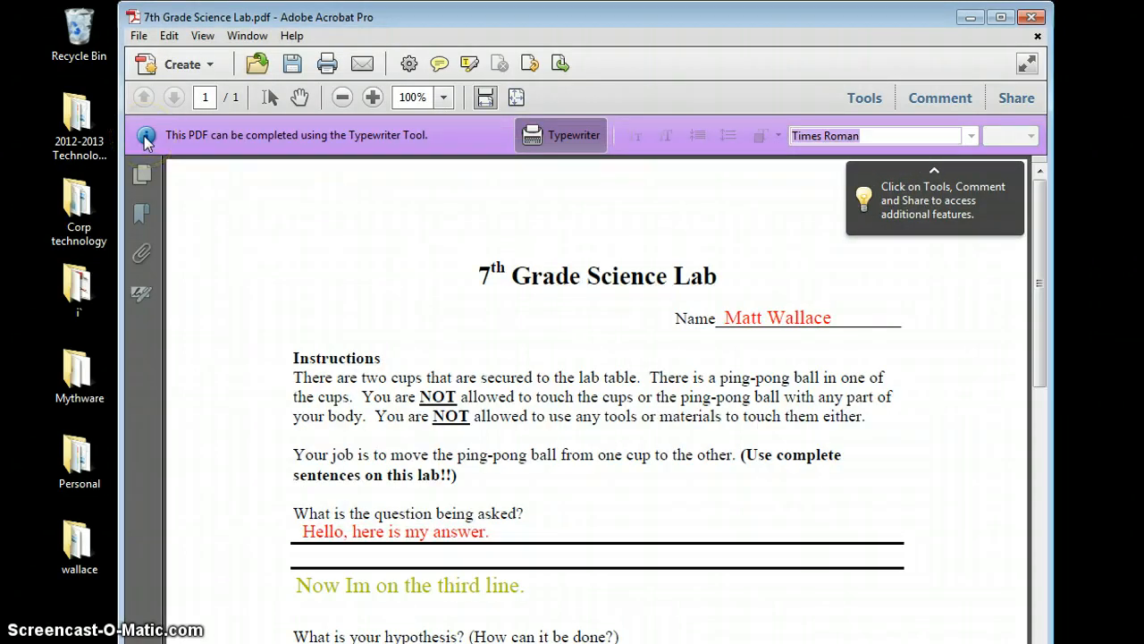
# - Close the lab without saving the third-line text and reopen it from the desktop
pyautogui.click(1034, 19)
pyautogui.click(691, 378)
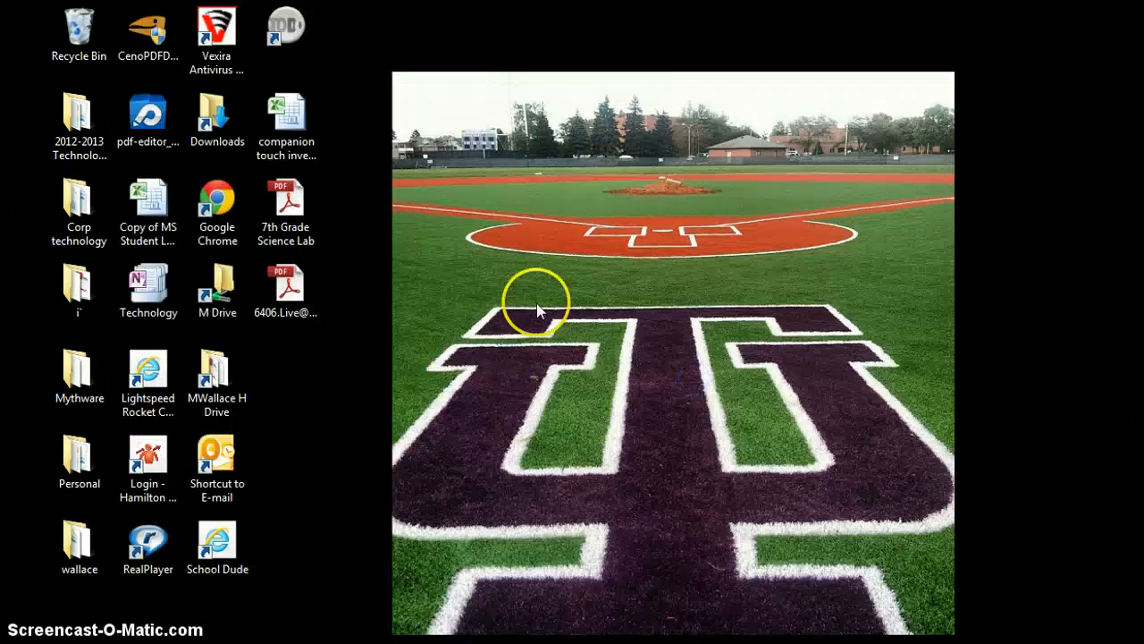
pyautogui.doubleClick(301, 225)
# - Try Reader Extended PDF > Enable Additional Features and dismiss the already-enabled notice
pyautogui.click(138, 35)
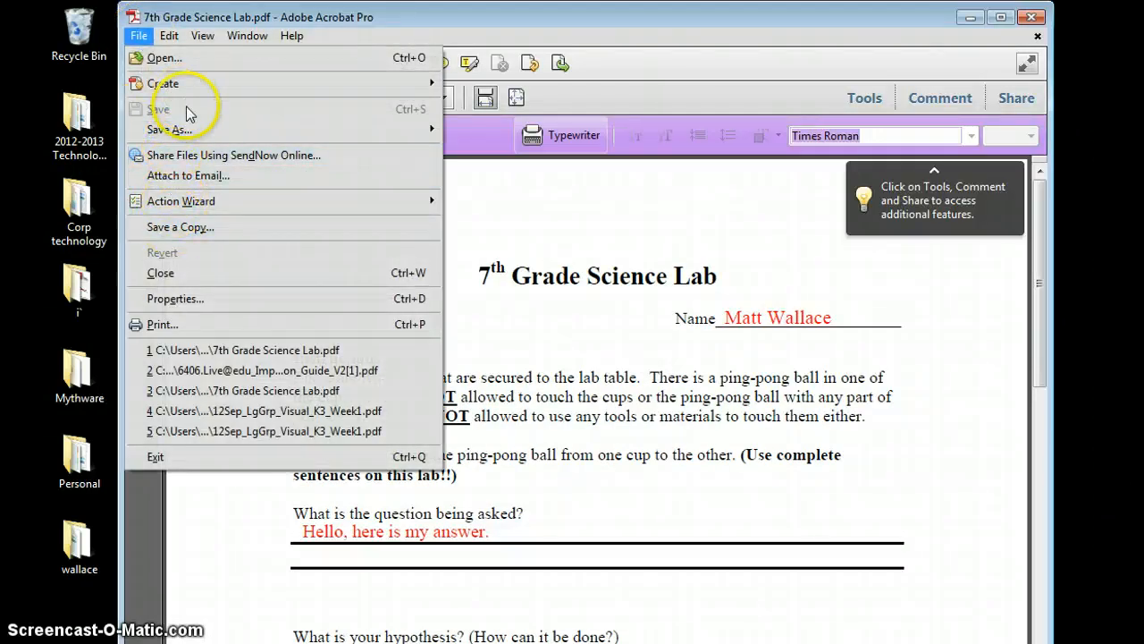
pyautogui.moveTo(184, 131)
pyautogui.moveTo(548, 198)
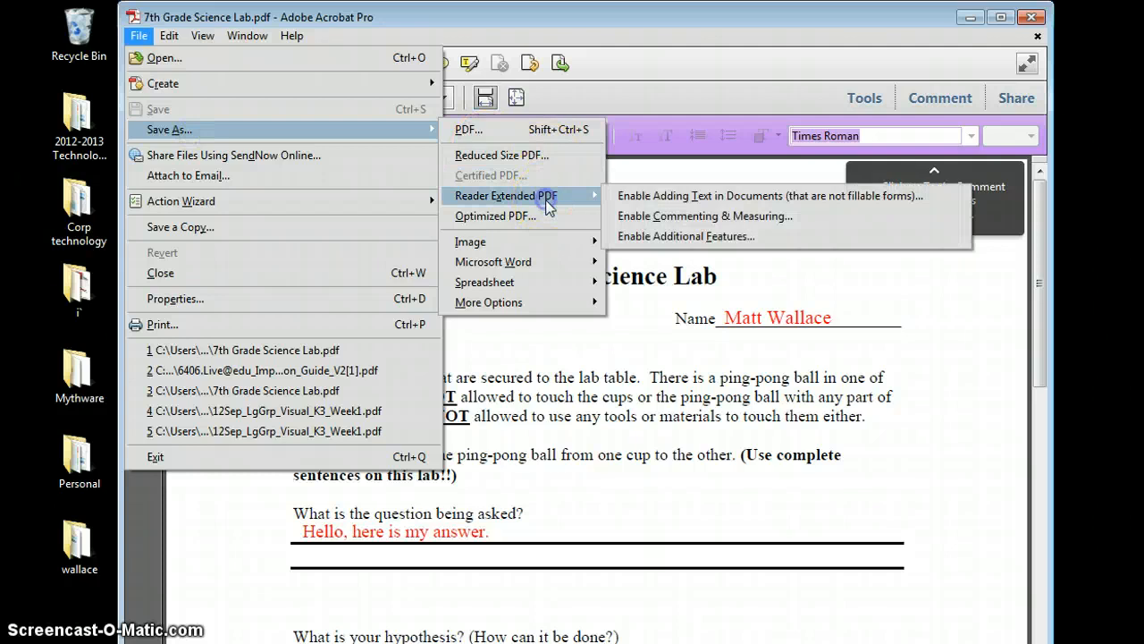
pyautogui.click(638, 237)
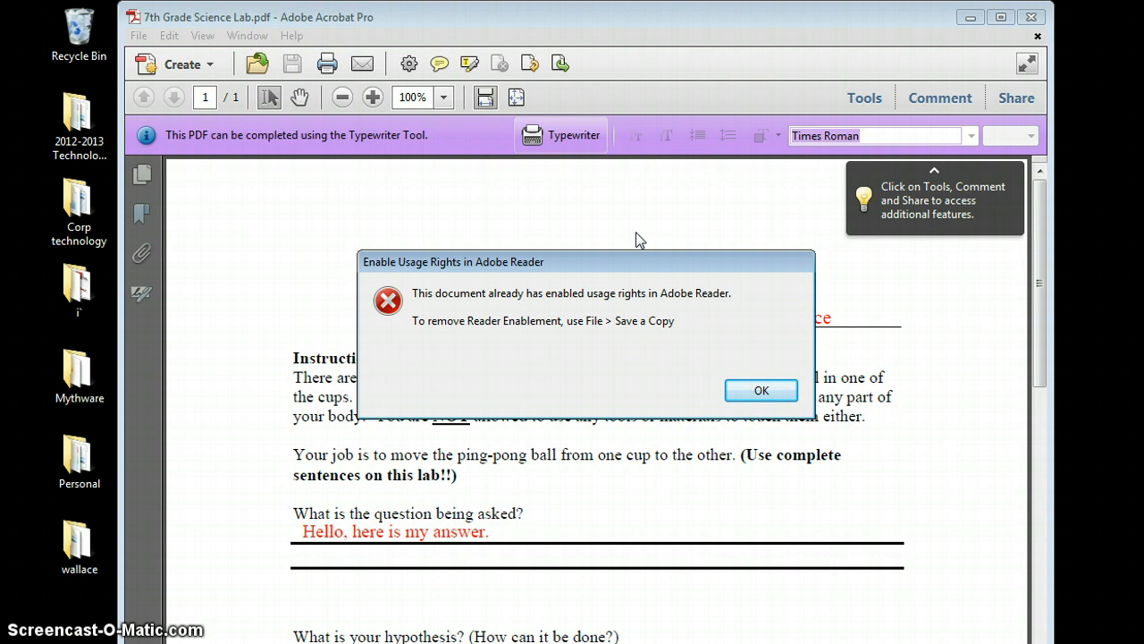
pyautogui.click(759, 388)
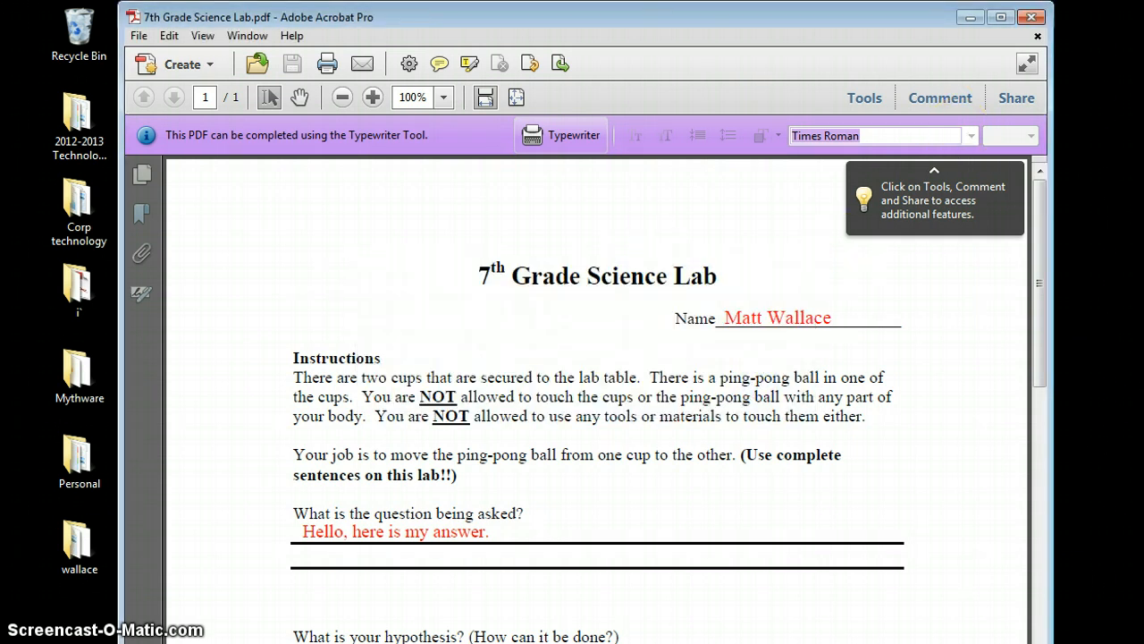
# - Close Acrobat, then from Word save the lab as Adobe PDF to the Desktop, replacing the old copy
pyautogui.click(1033, 18)
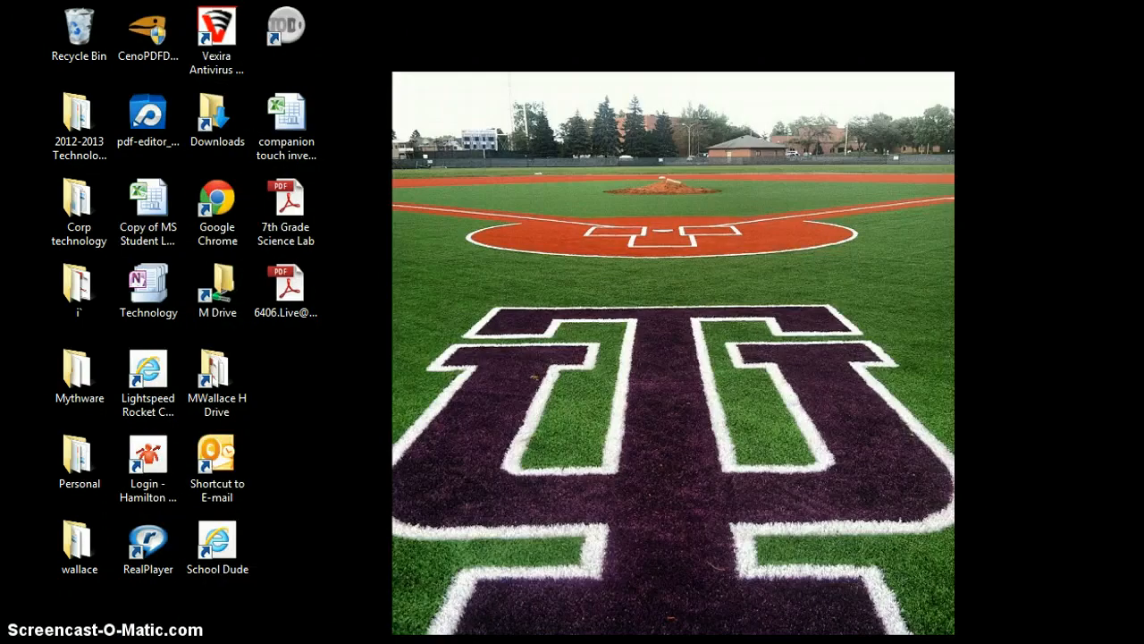
pyautogui.press('super')
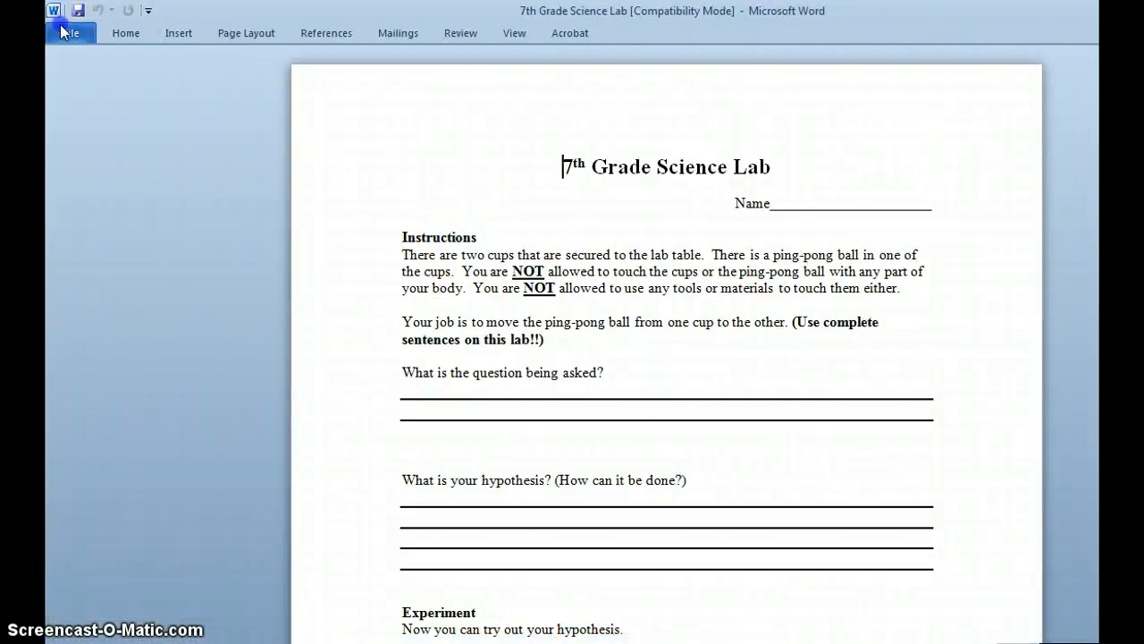
pyautogui.click(70, 33)
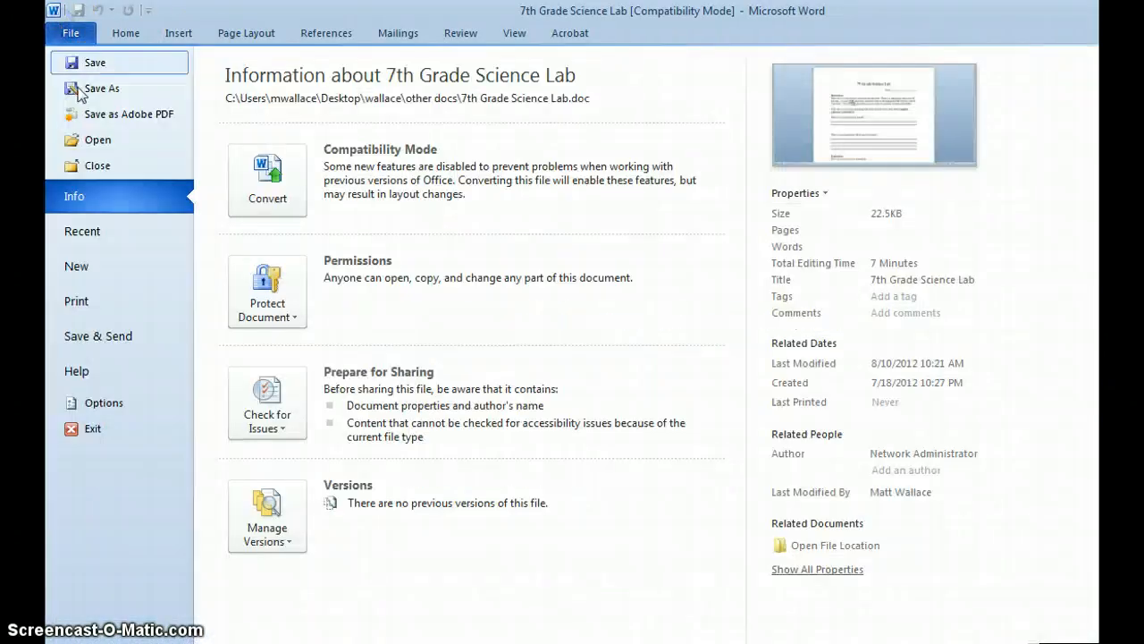
pyautogui.click(95, 113)
pyautogui.click(418, 163)
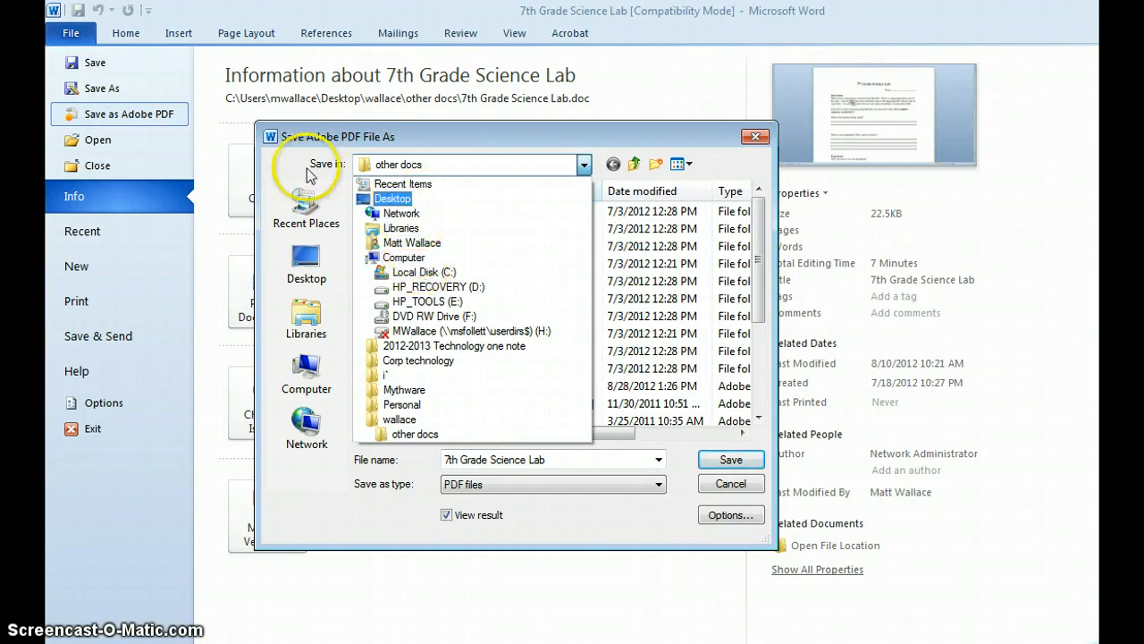
pyautogui.click(393, 197)
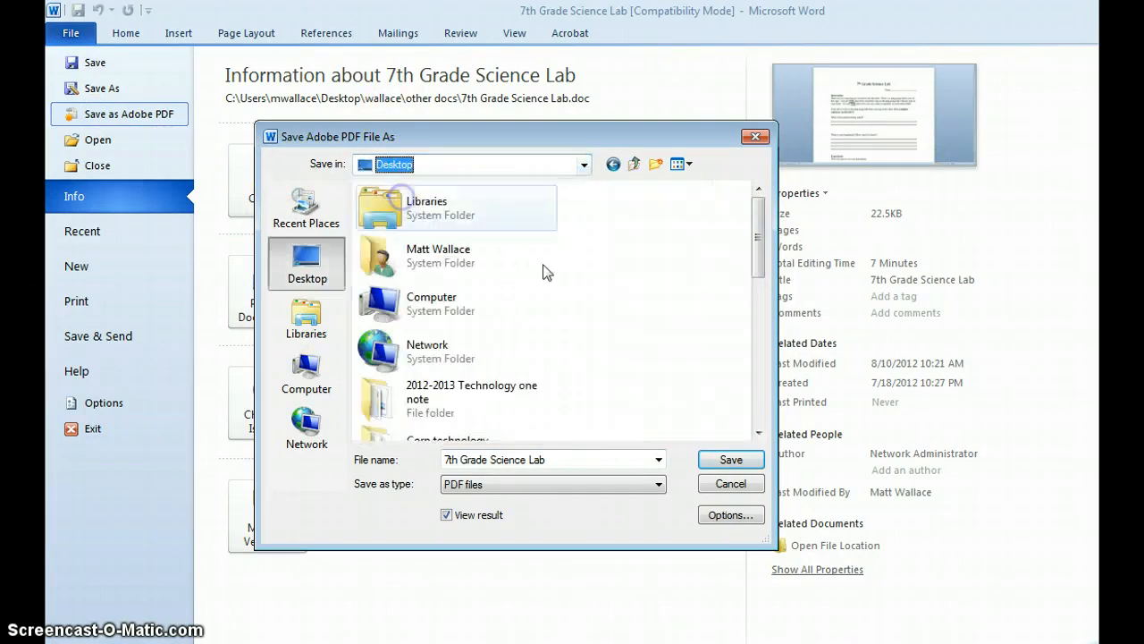
pyautogui.click(731, 461)
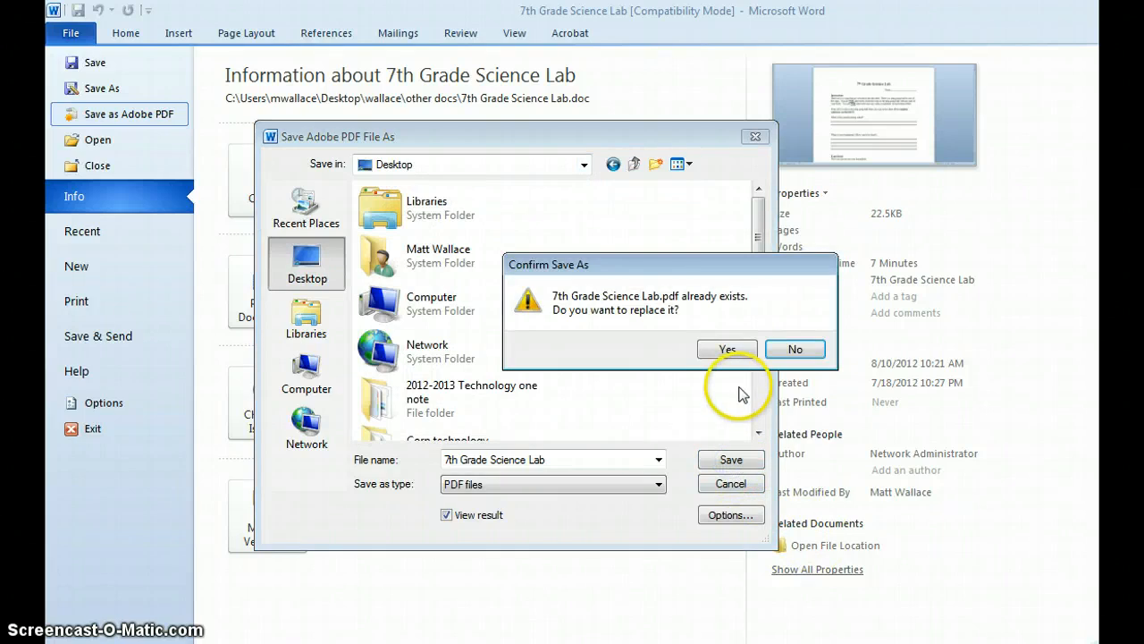
pyautogui.click(728, 347)
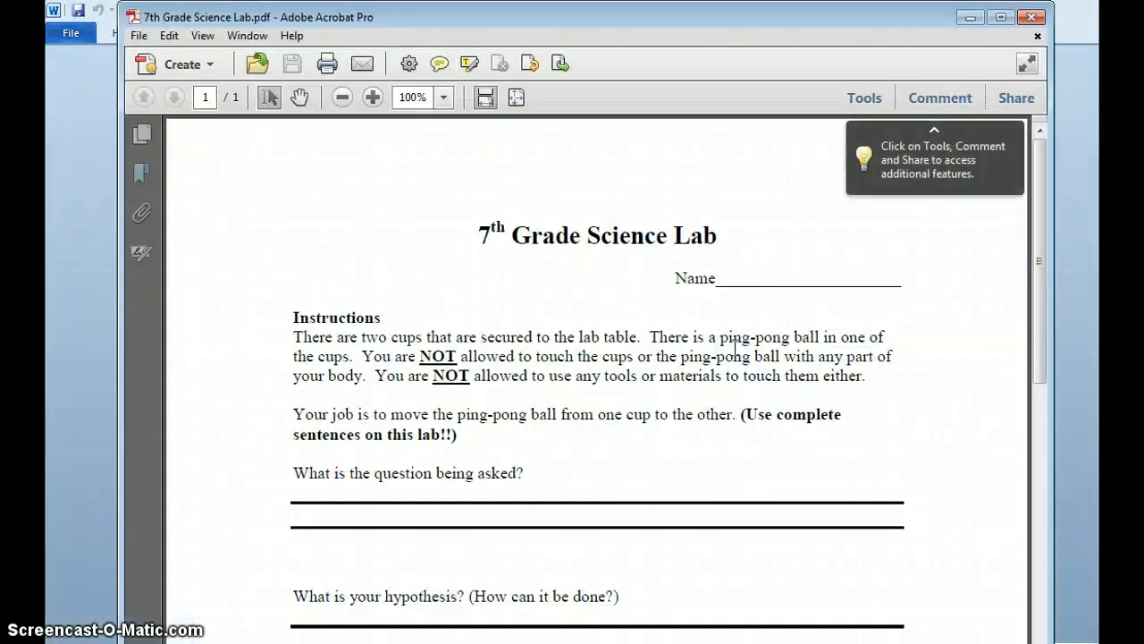
# - Convert the current lab document into a PDF form so Name and answer lines become text fields
pyautogui.click(165, 64)
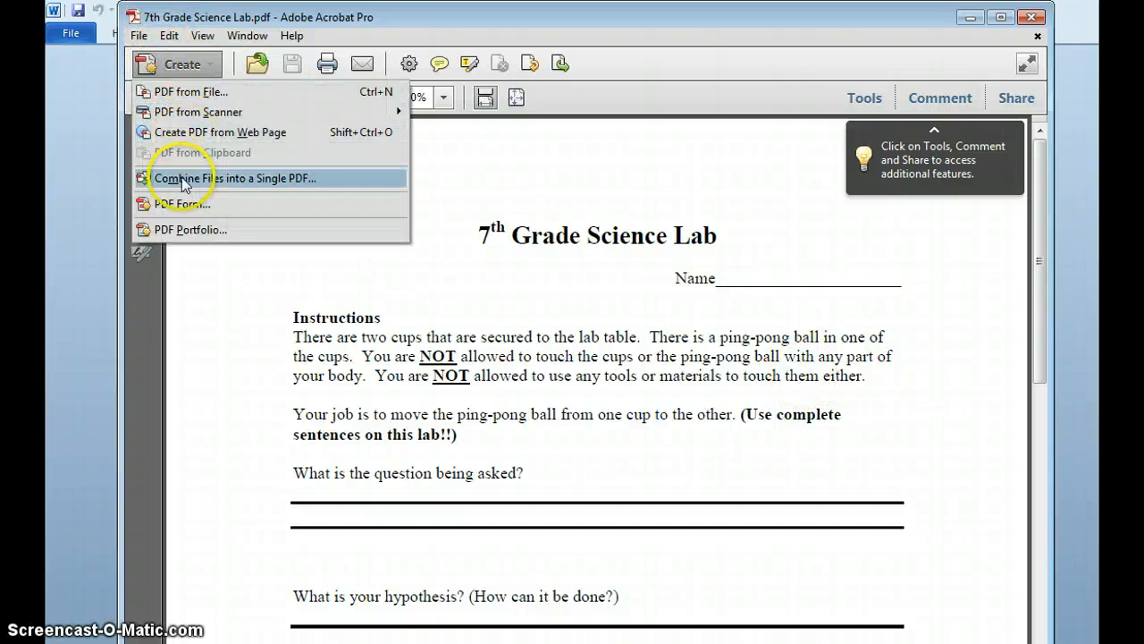
pyautogui.click(185, 204)
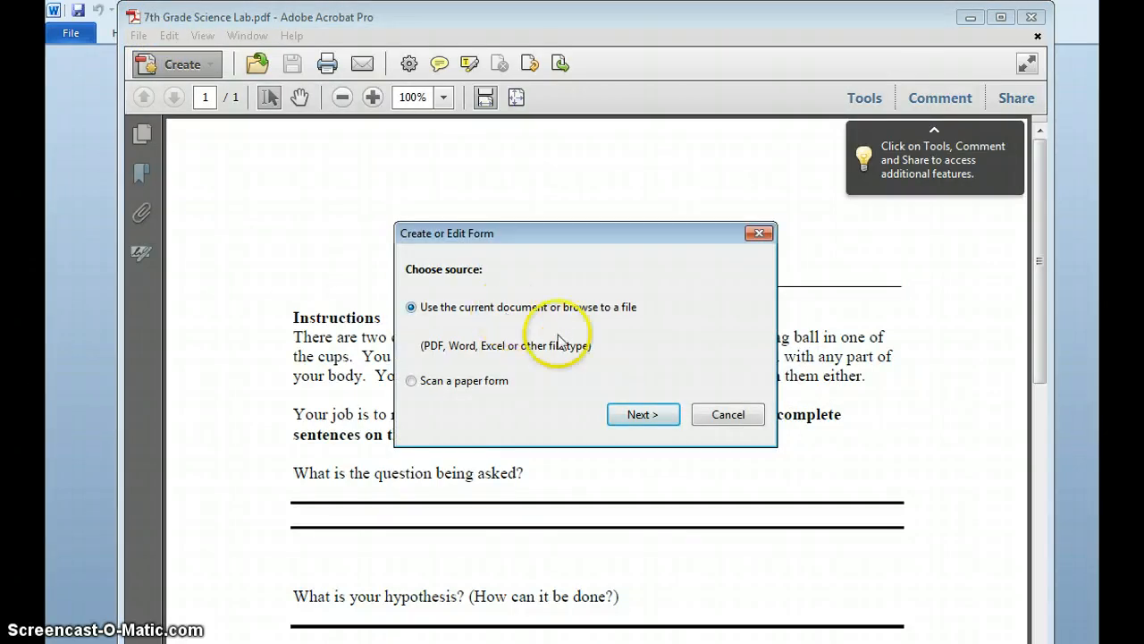
pyautogui.click(644, 415)
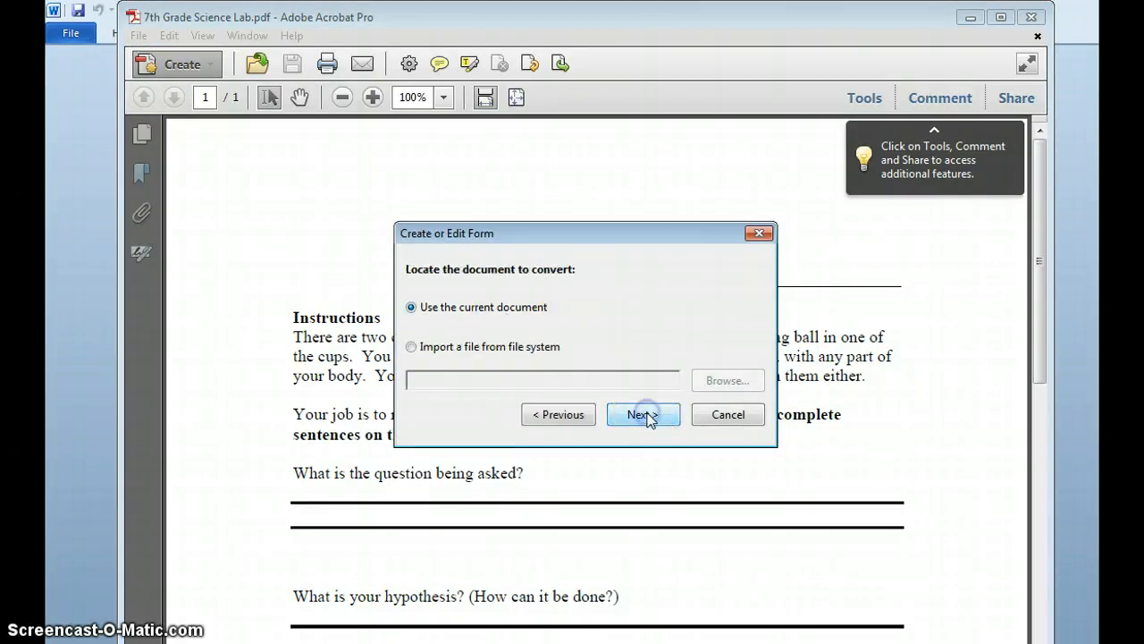
pyautogui.click(644, 415)
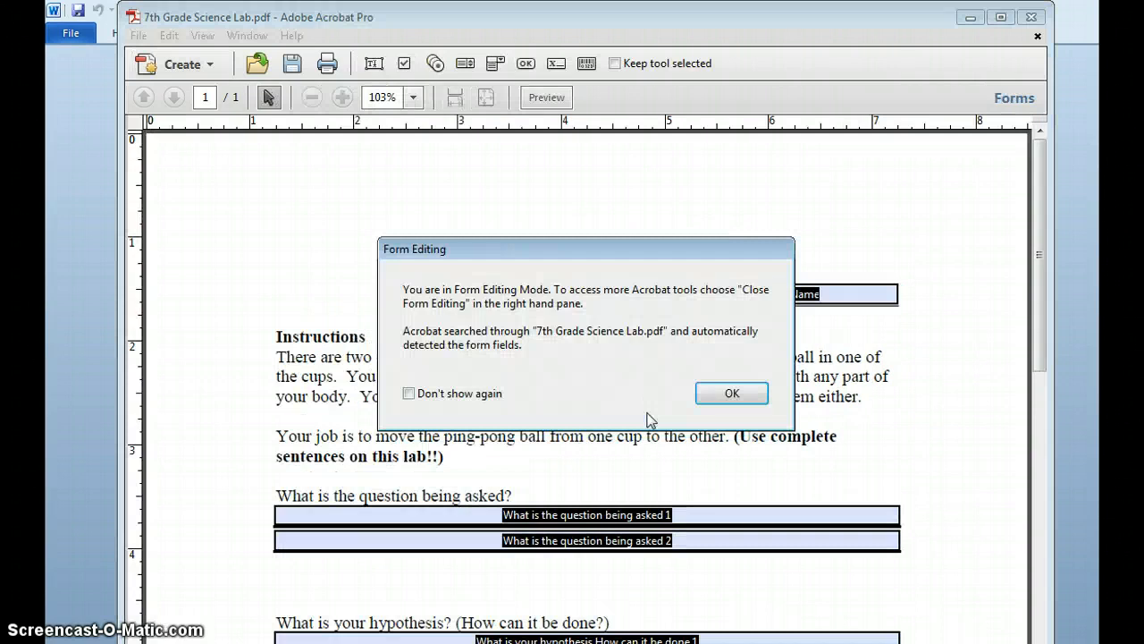
pyautogui.click(732, 394)
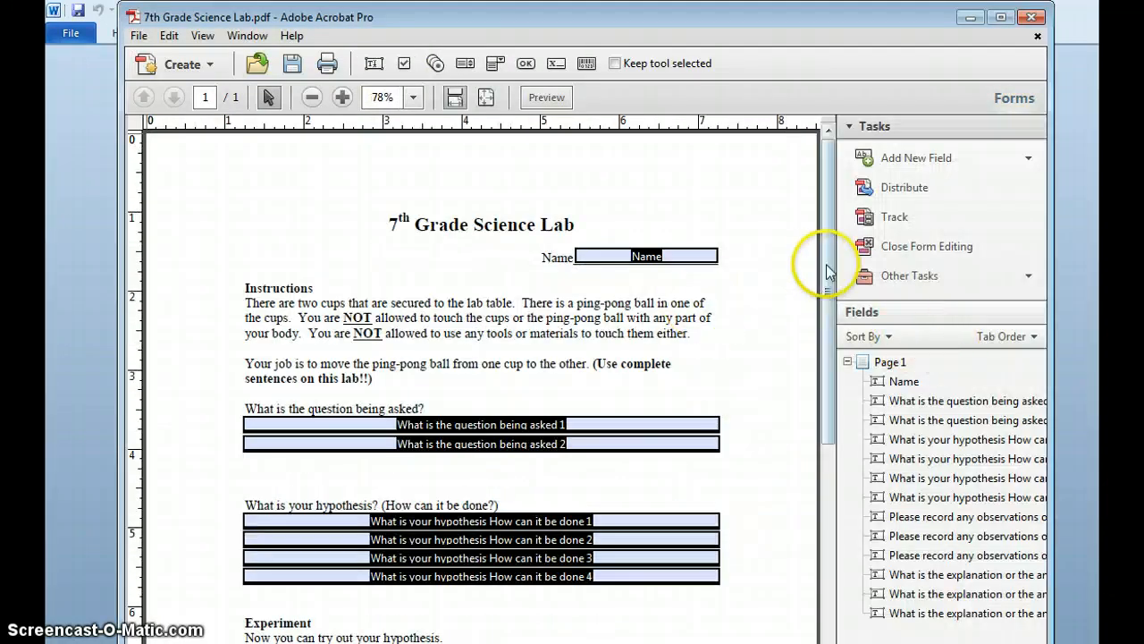
pyautogui.moveTo(828, 273); pyautogui.dragTo(821, 544)
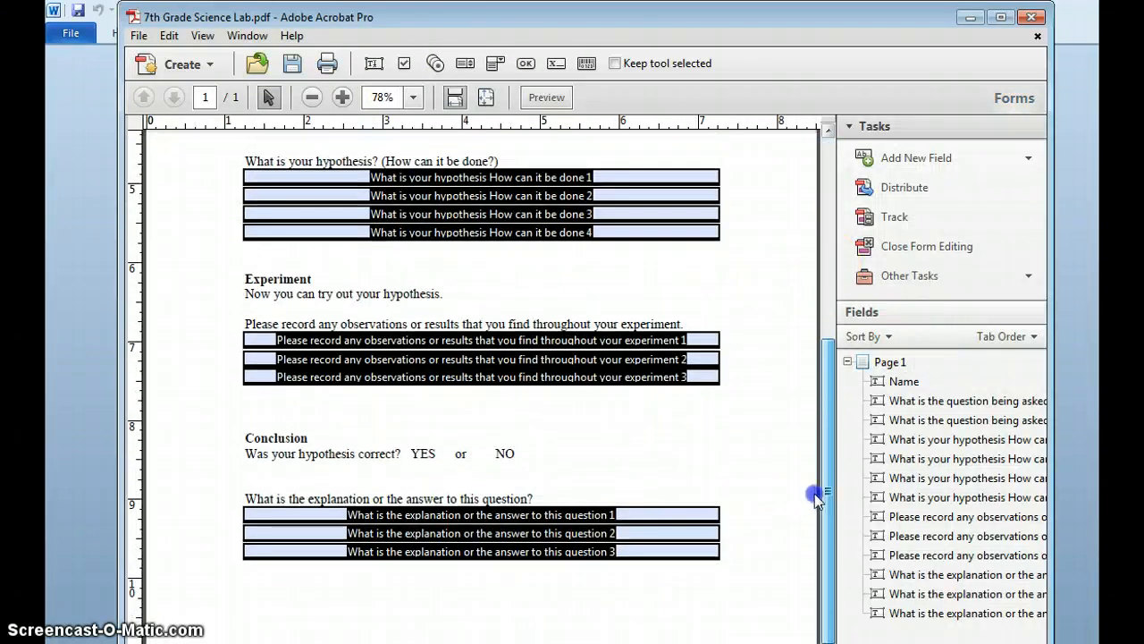
pyautogui.moveTo(814, 493); pyautogui.dragTo(812, 391)
pyautogui.click(887, 159)
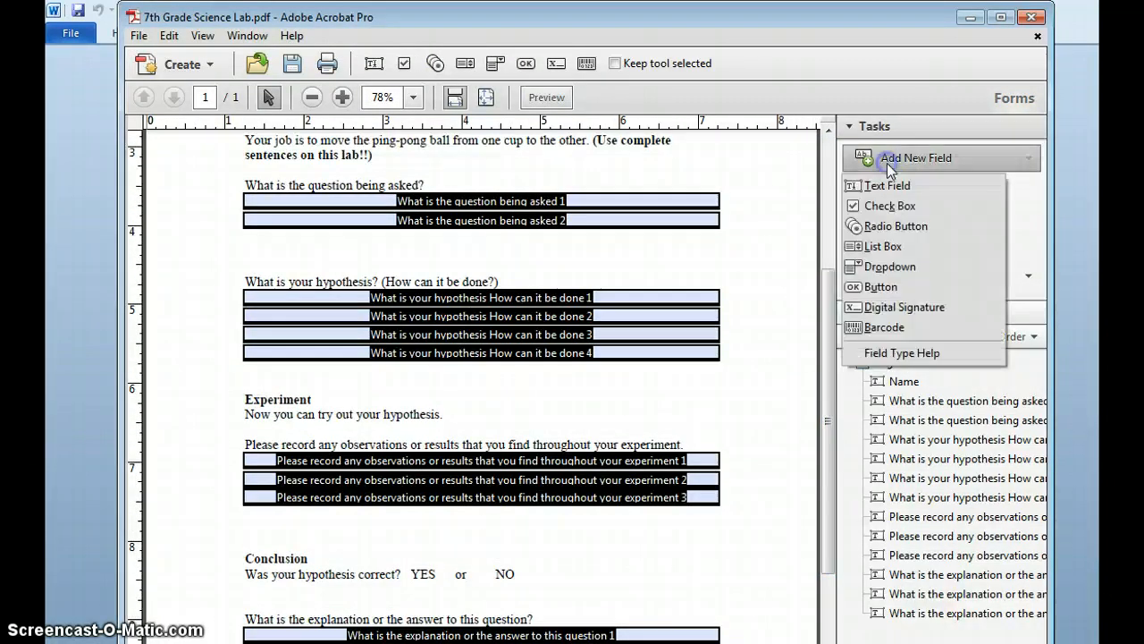
# - Place a Text1 text field to the right of NO and a check box after NO
pyautogui.click(885, 185)
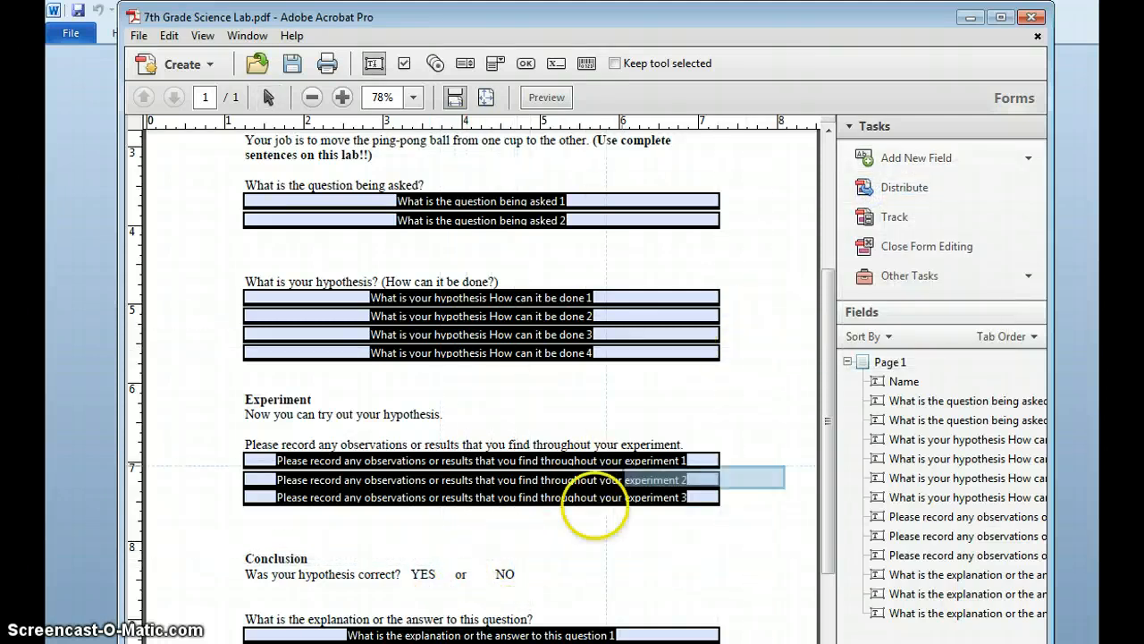
pyautogui.click(556, 565)
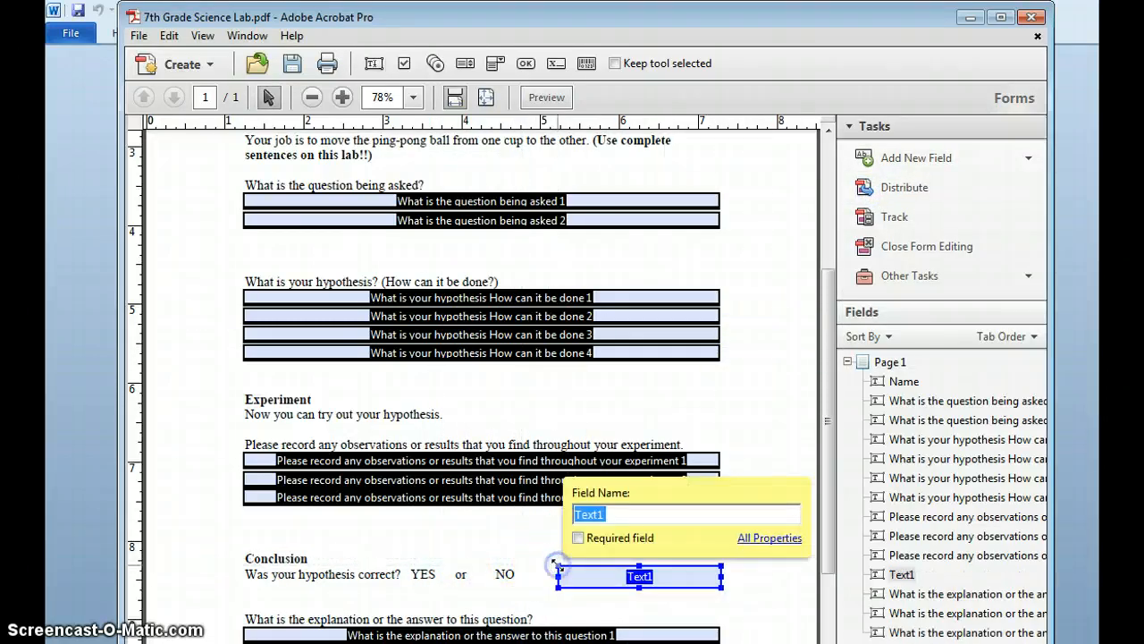
pyautogui.click(912, 158)
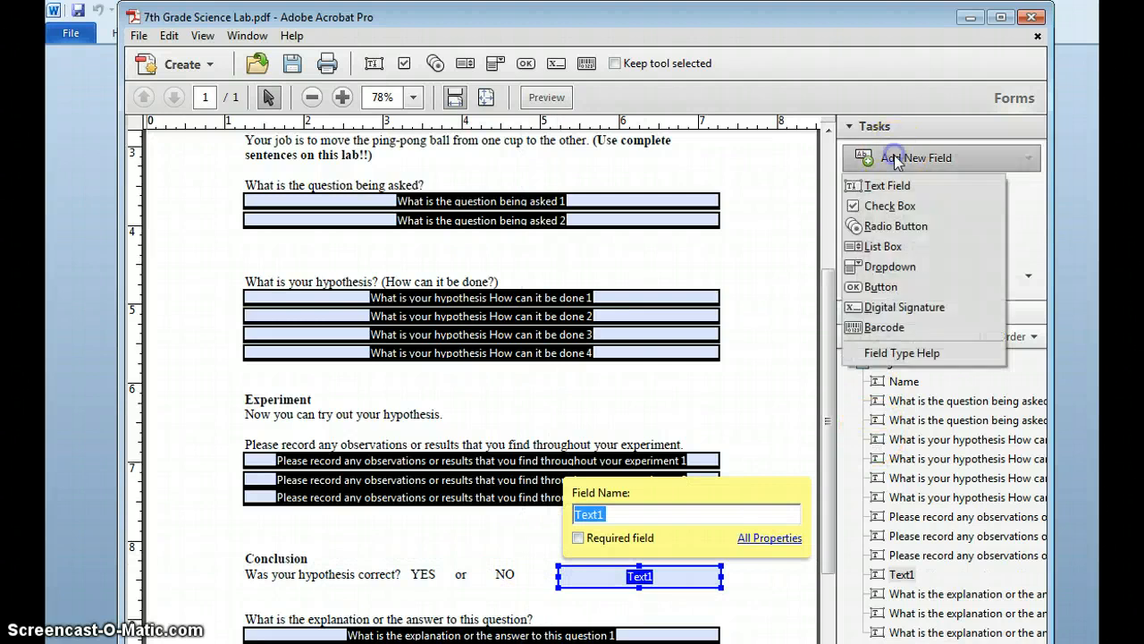
pyautogui.click(885, 206)
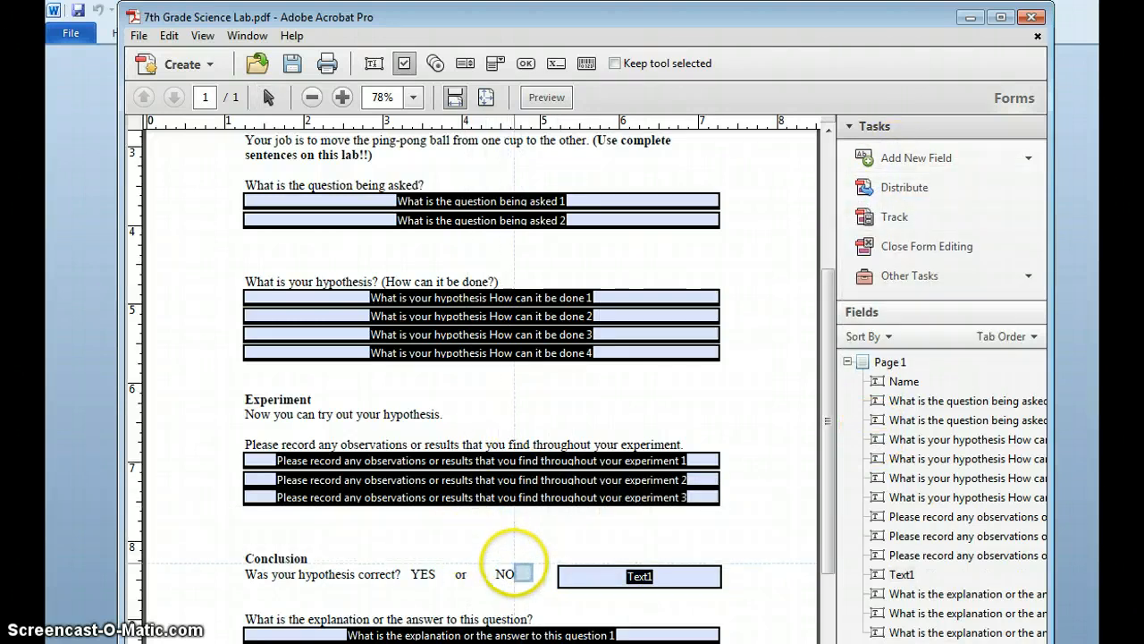
pyautogui.click(517, 569)
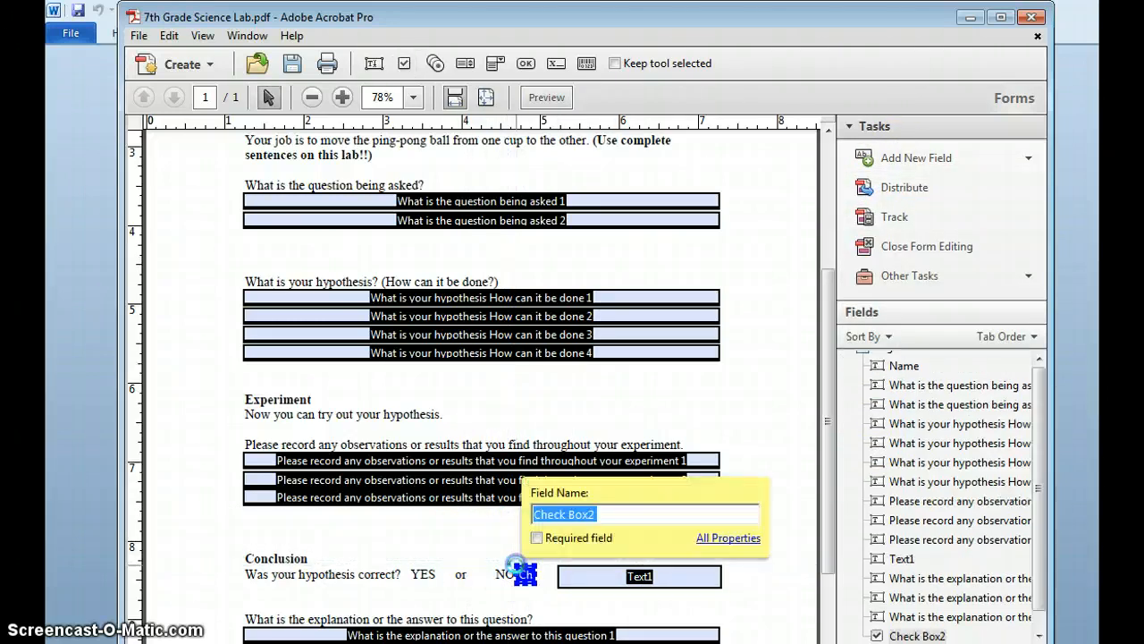
# - Add another check box right after YES in the Conclusion question
pyautogui.click(907, 161)
pyautogui.click(903, 205)
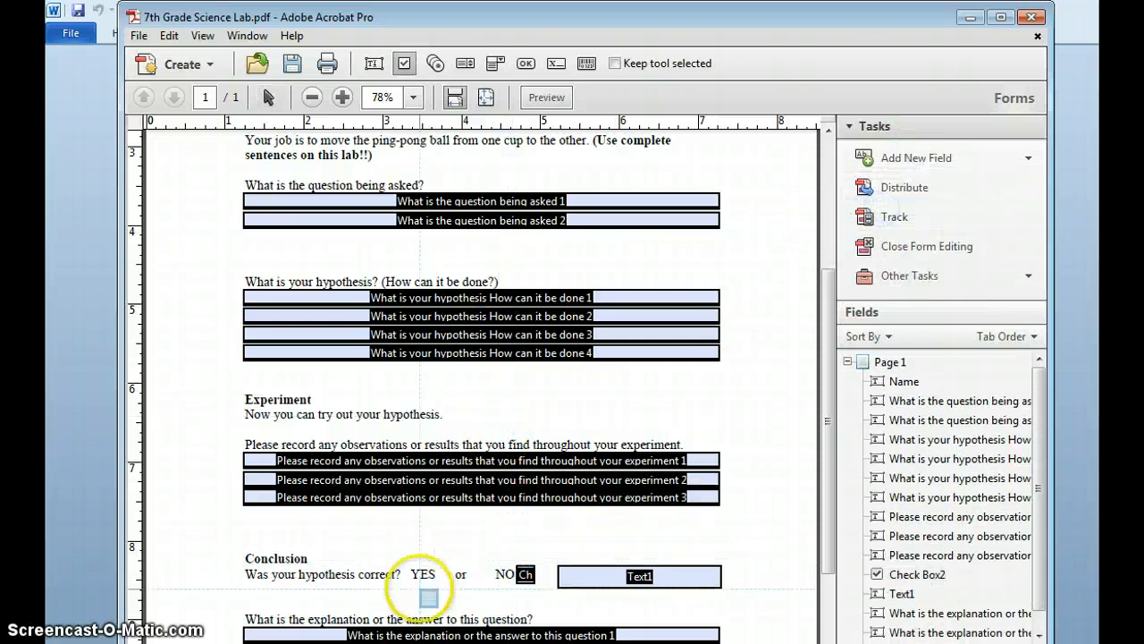
pyautogui.click(437, 566)
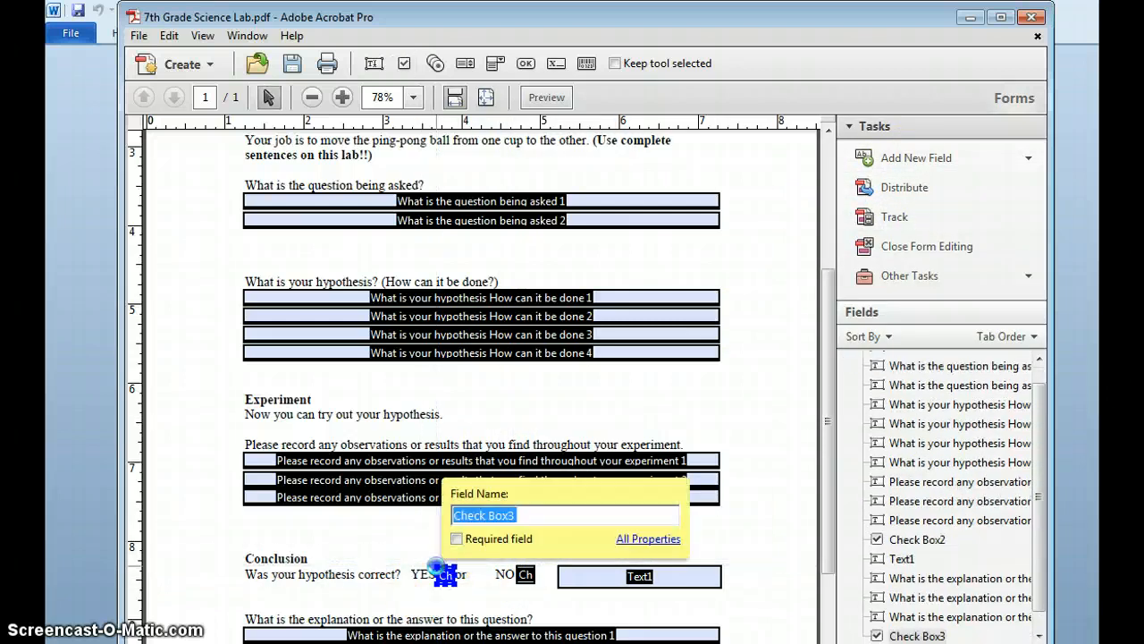
pyautogui.click(698, 420)
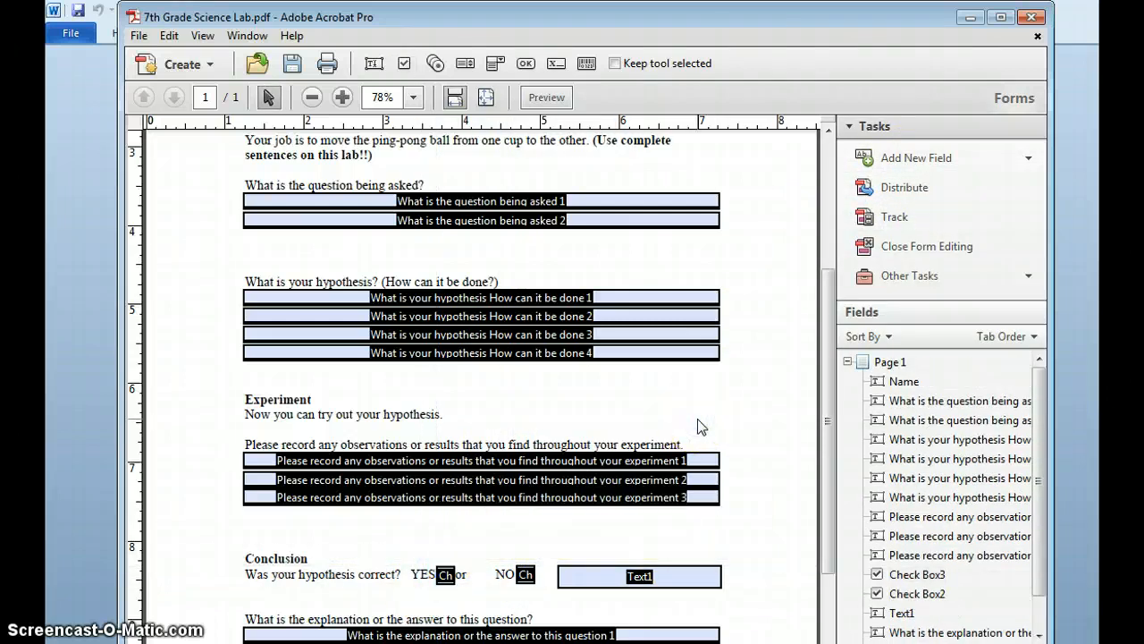
pyautogui.click(138, 35)
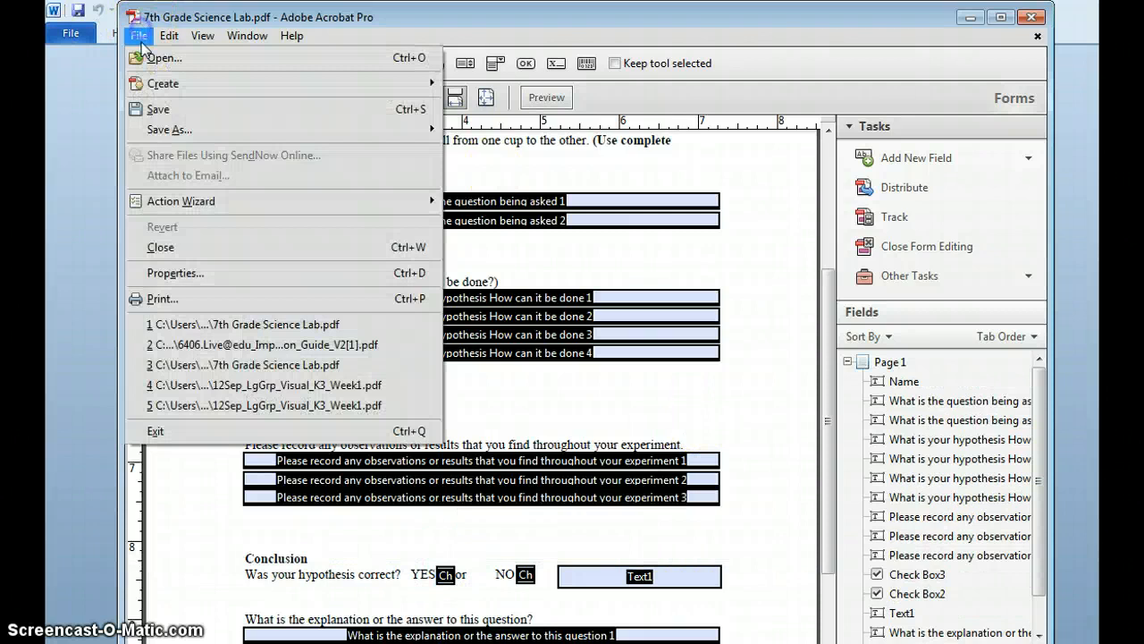
# - Save the form over the Desktop 7th Grade Science Lab PDF, close Acrobat, and reopen the file
pyautogui.click(165, 110)
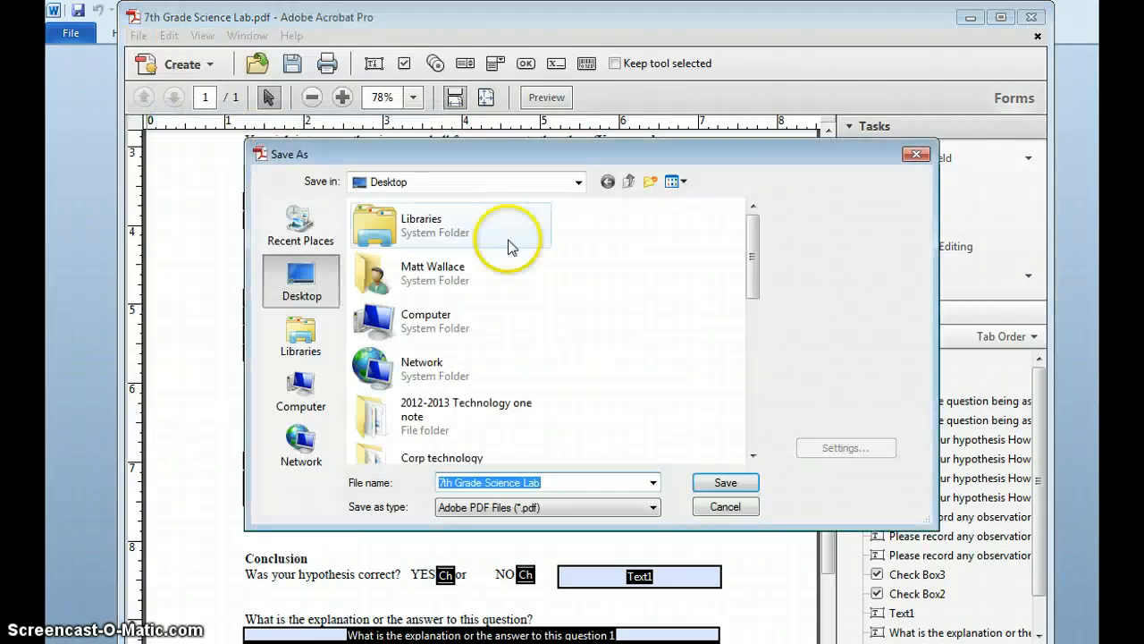
pyautogui.click(725, 482)
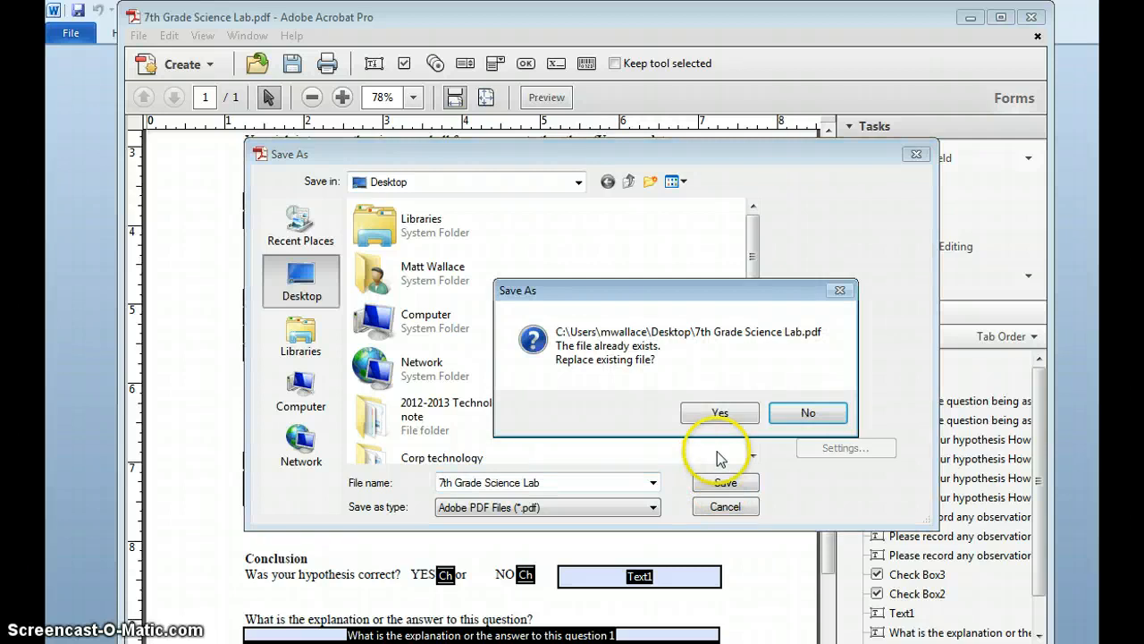
pyautogui.click(720, 411)
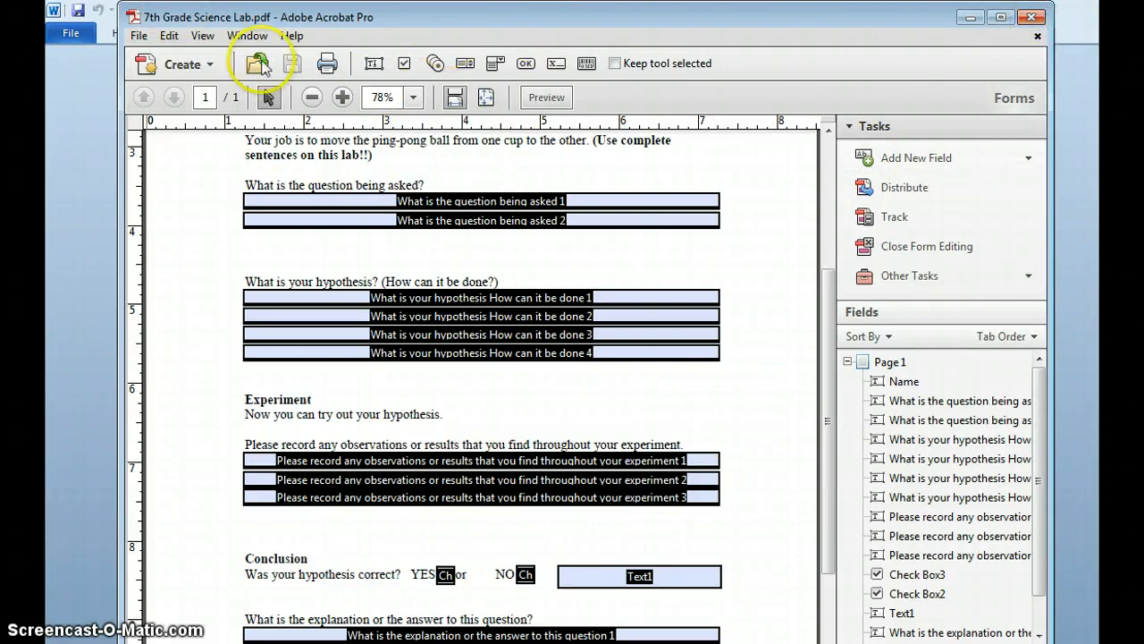
pyautogui.click(1031, 17)
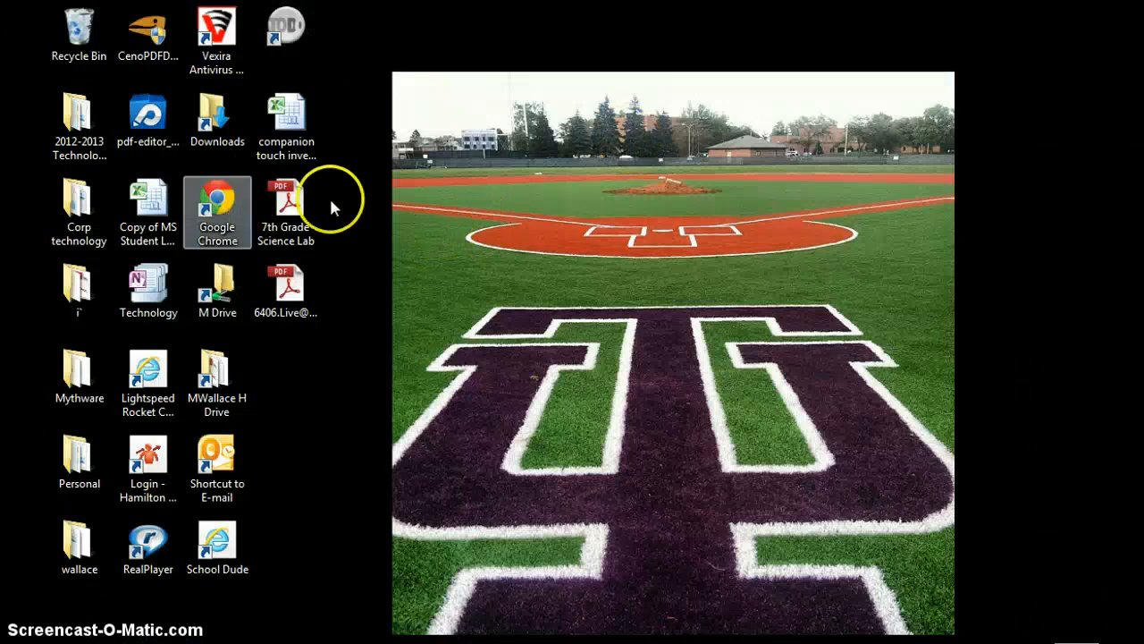
pyautogui.doubleClick(313, 202)
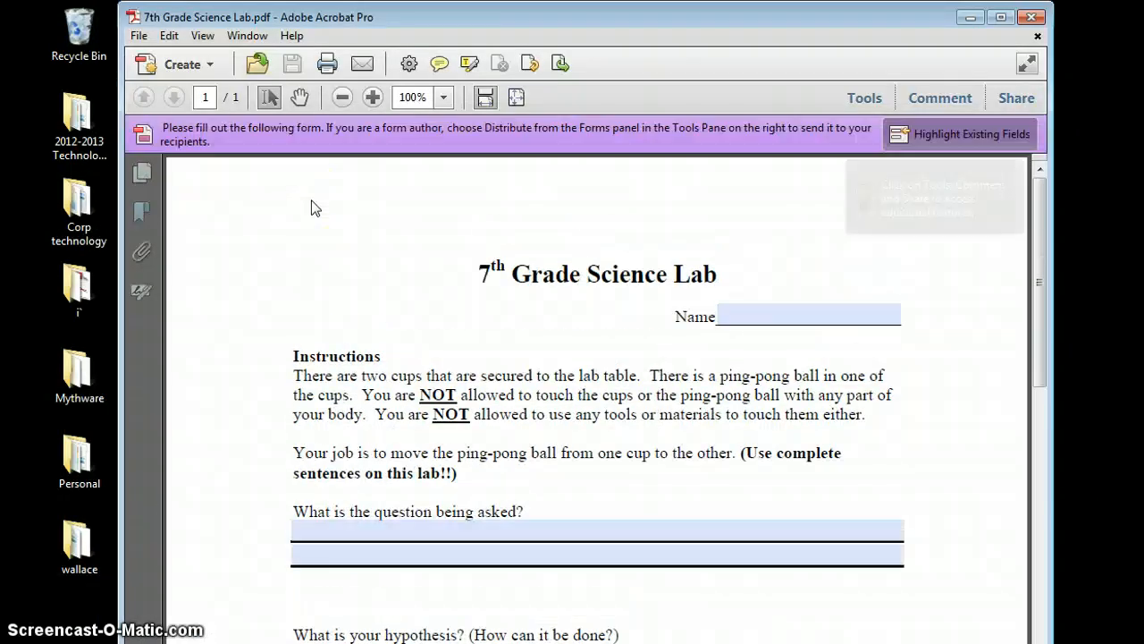
# - Maximize the window, enter a test name, tick YES and type sample text beside NO
pyautogui.click(998, 18)
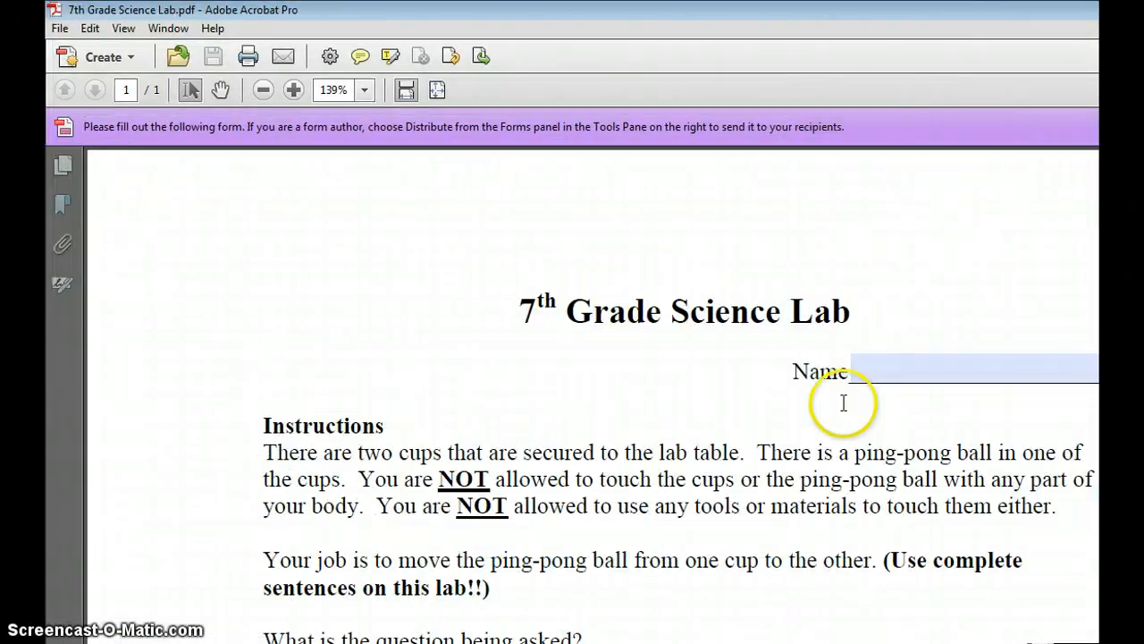
pyautogui.click(888, 363)
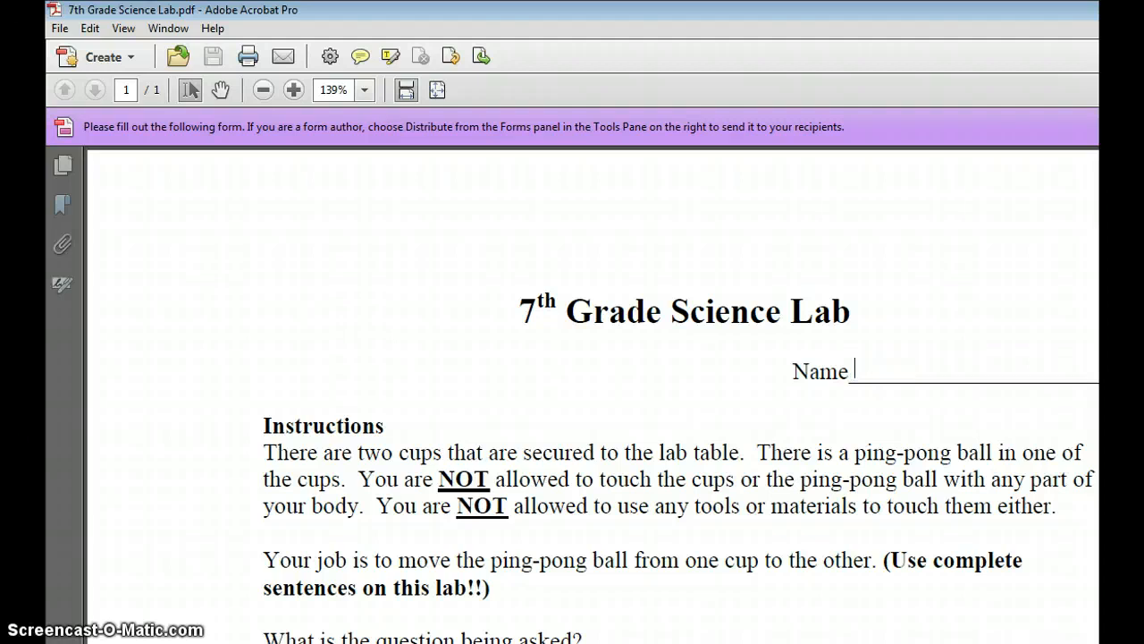
pyautogui.scroll(-5, 680, 418)
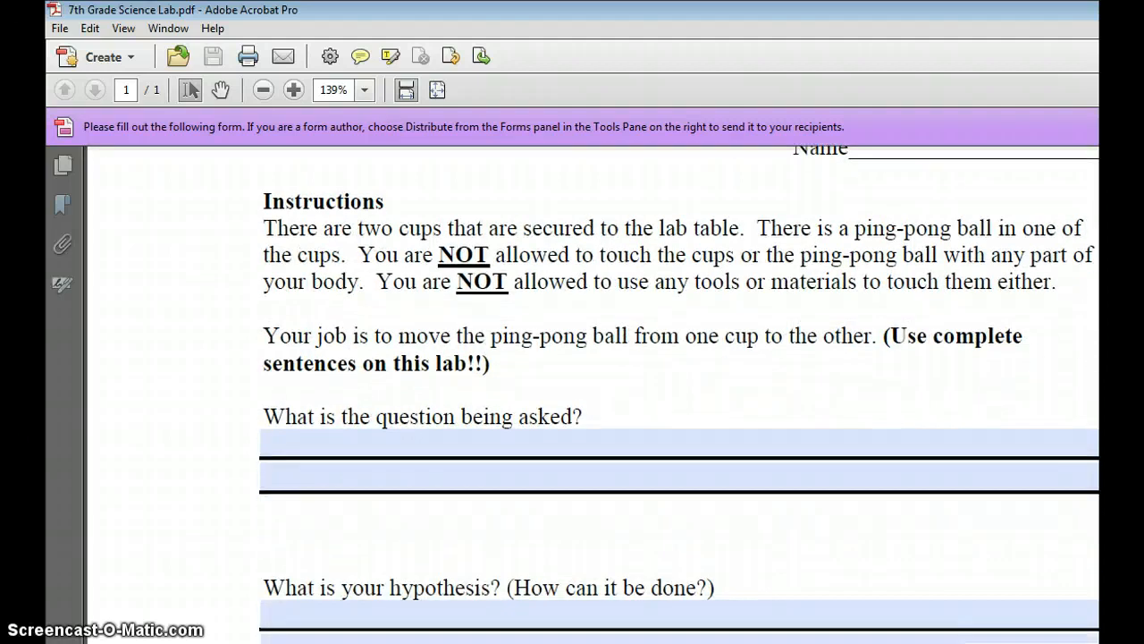
pyautogui.scroll(4, 680, 417)
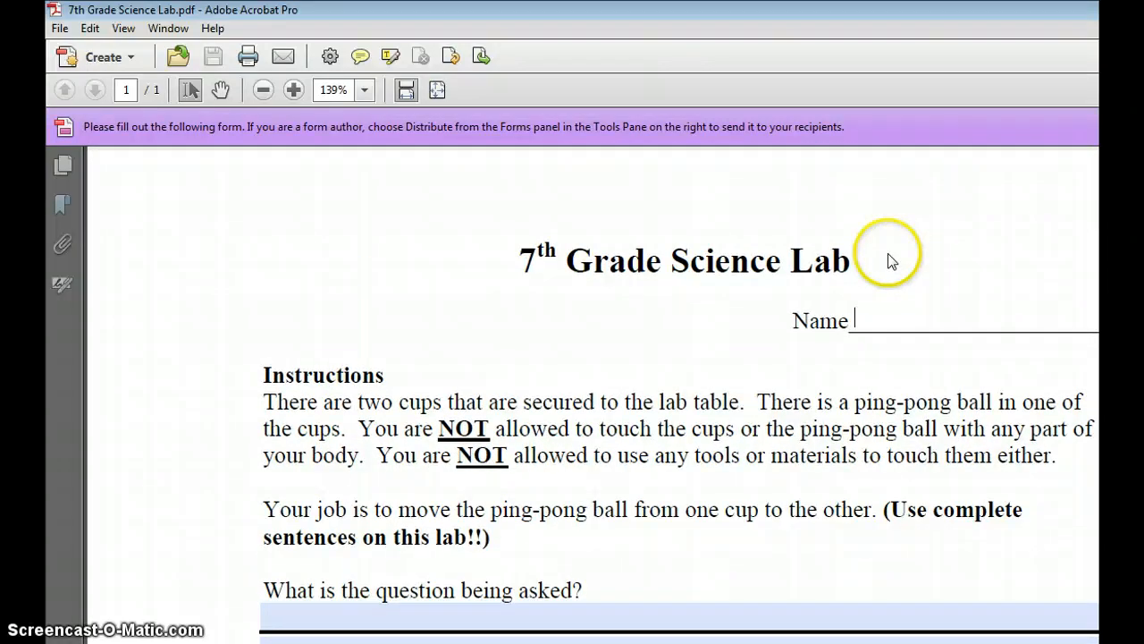
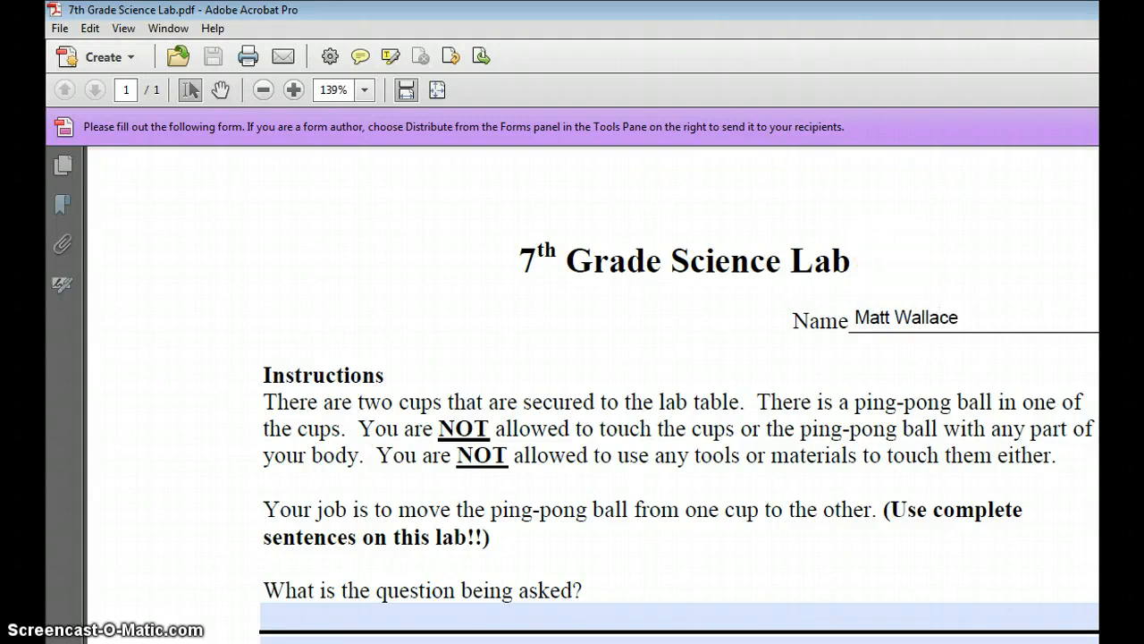
pyautogui.scroll(-3, 912, 268)
pyautogui.scroll(-10, 652, 451)
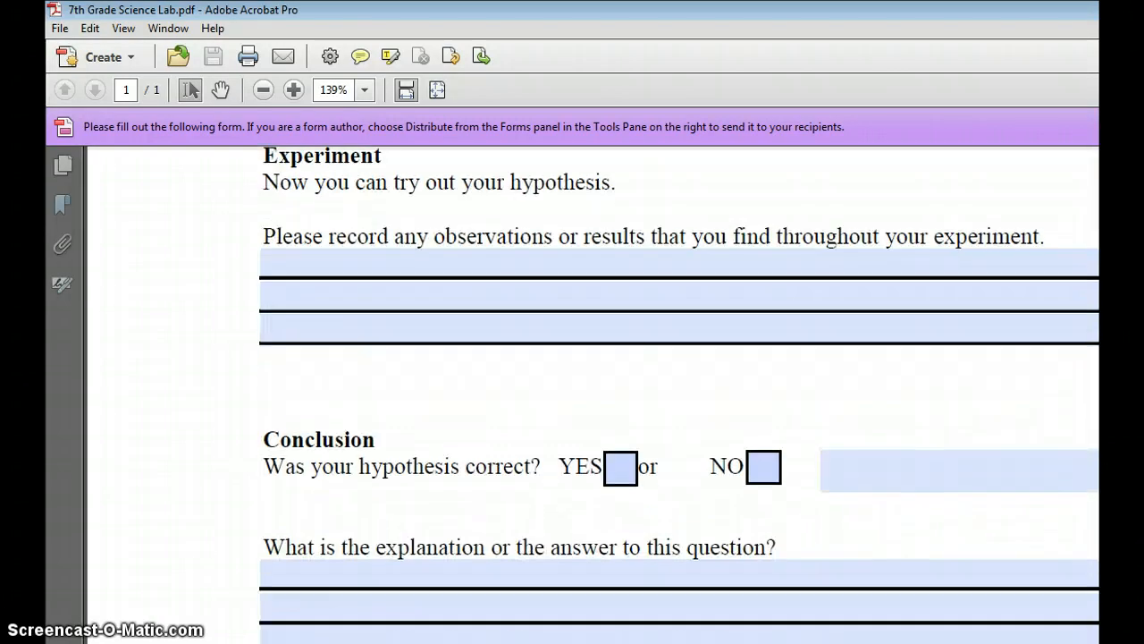
pyautogui.click(620, 433)
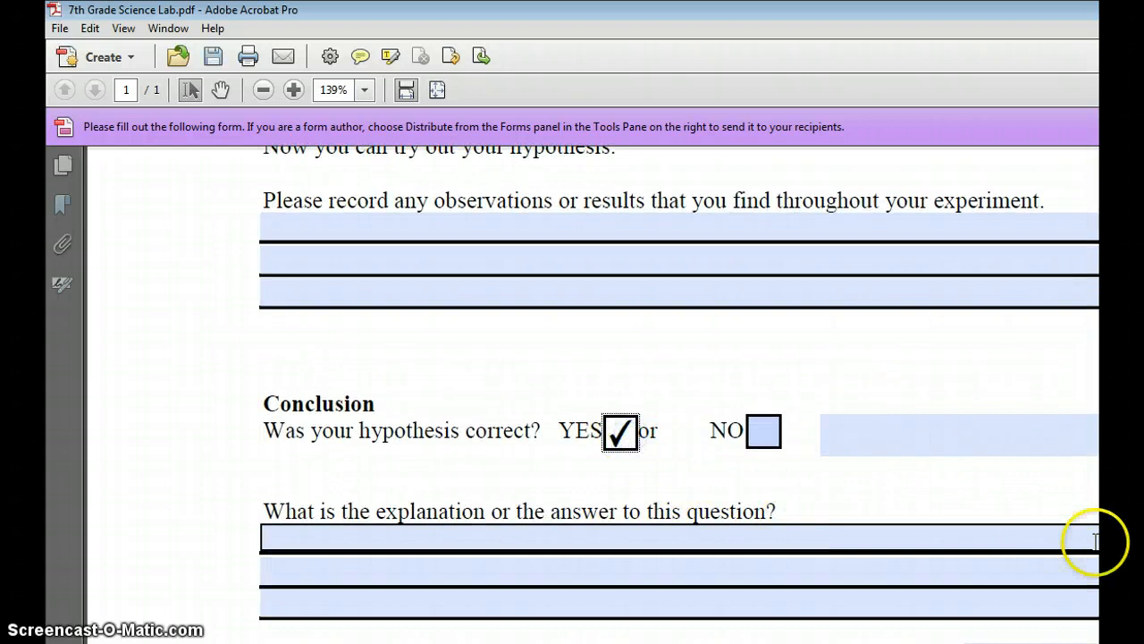
pyautogui.click(932, 438)
pyautogui.click(939, 441)
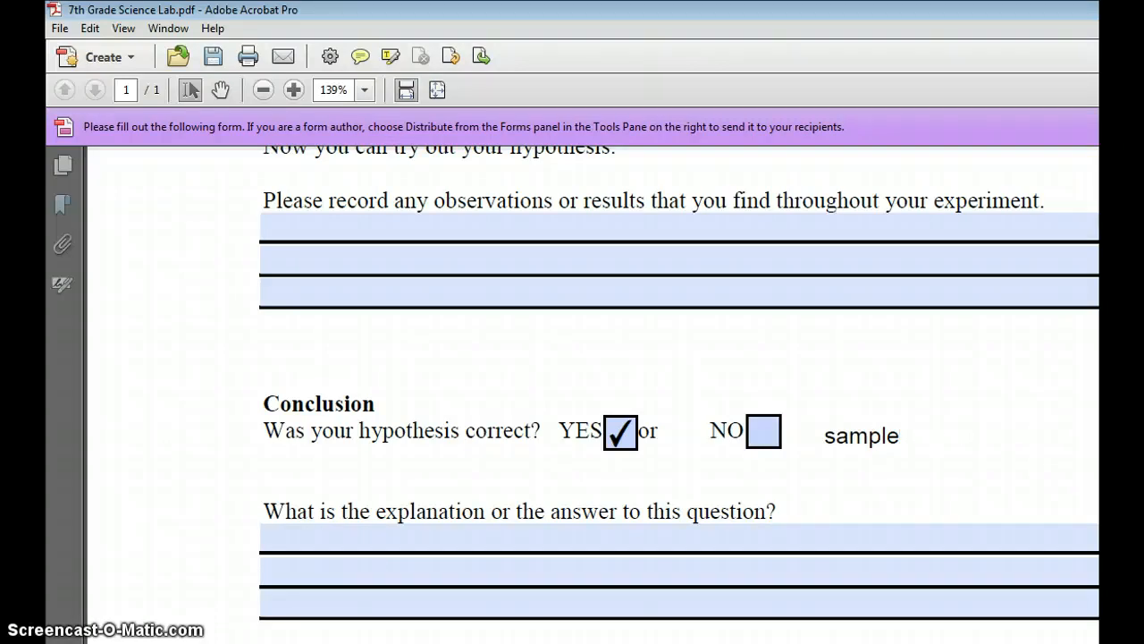
# - Clear the test name, the YES tick and the sample text so the form is blank
pyautogui.scroll(15, 590, 393)
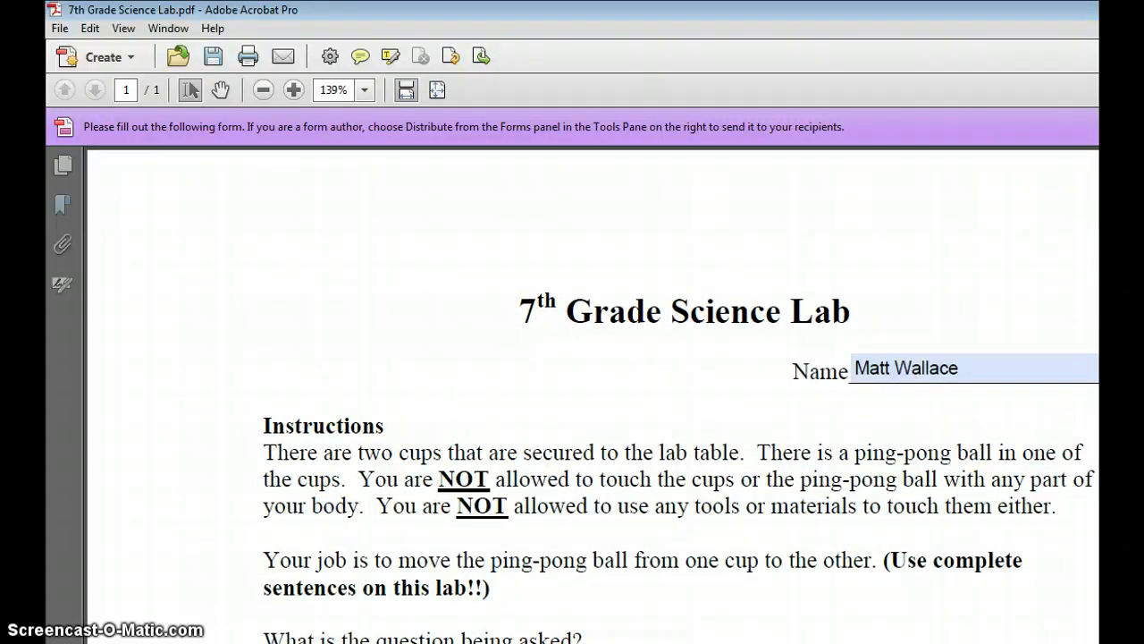
pyautogui.moveTo(978, 366); pyautogui.dragTo(830, 358)
pyautogui.press('BackSpace')
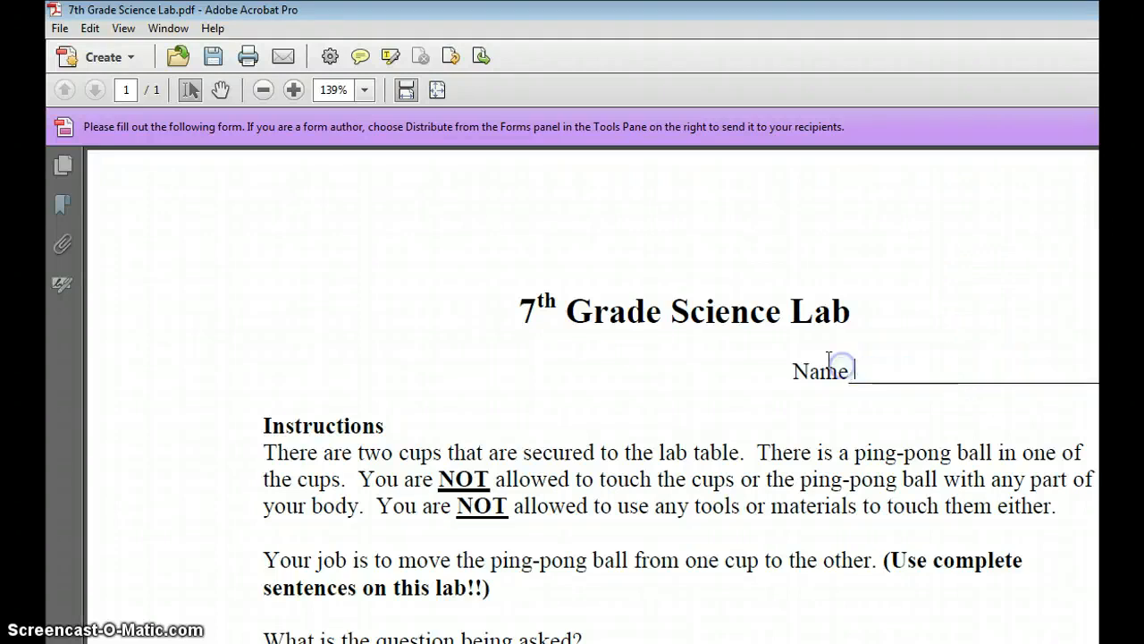
pyautogui.scroll(-10, 590, 393)
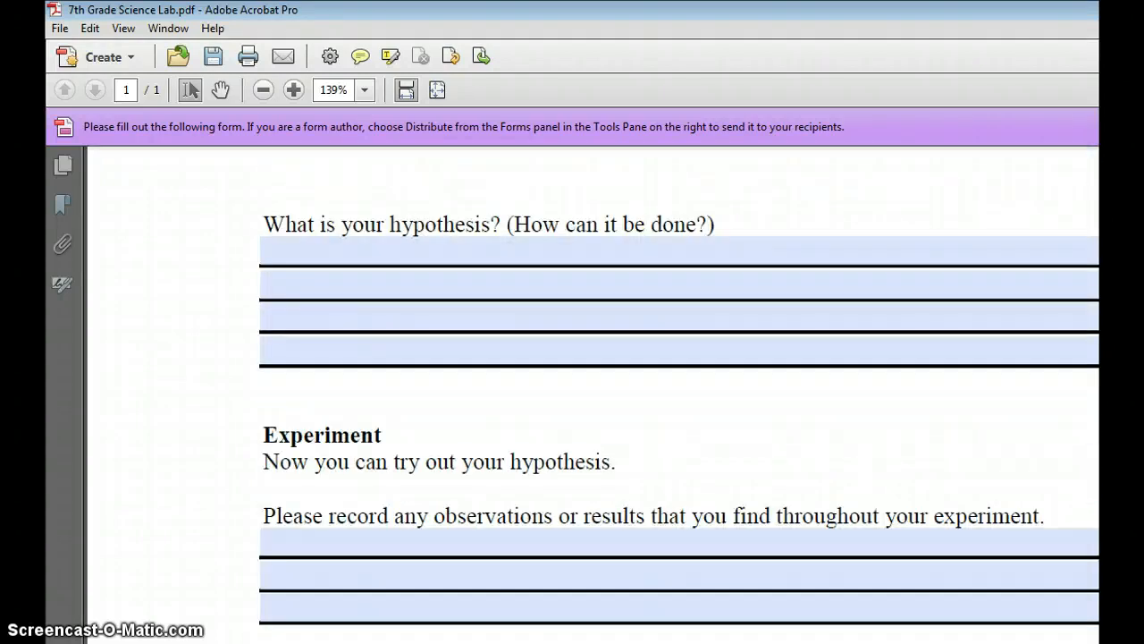
pyautogui.scroll(-5, 679, 394)
pyautogui.click(622, 516)
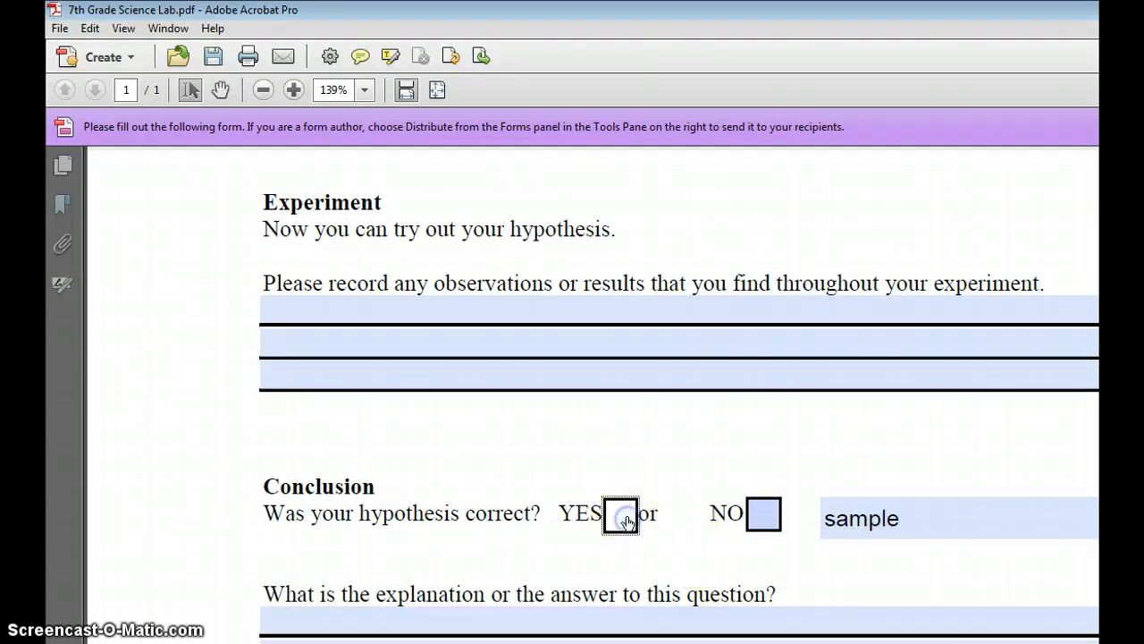
pyautogui.click(907, 519)
pyautogui.press('BackSpace')
pyautogui.press('BackSpace')
pyautogui.press('BackSpace')
pyautogui.press('BackSpace')
pyautogui.press('BackSpace')
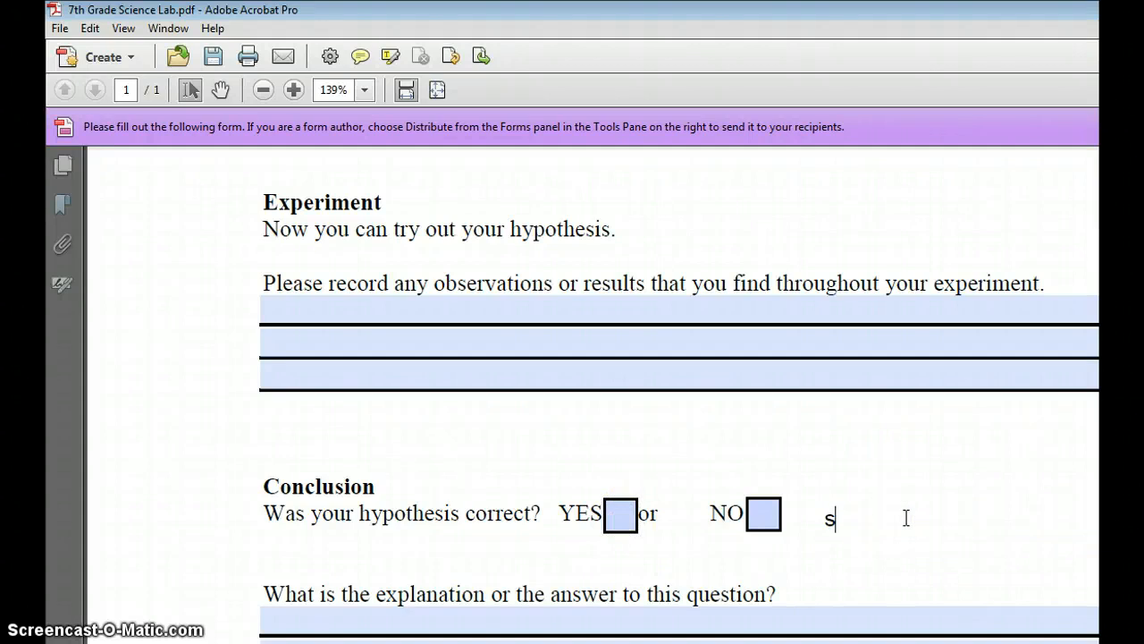
pyautogui.press('BackSpace')
pyautogui.scroll(5, 905, 518)
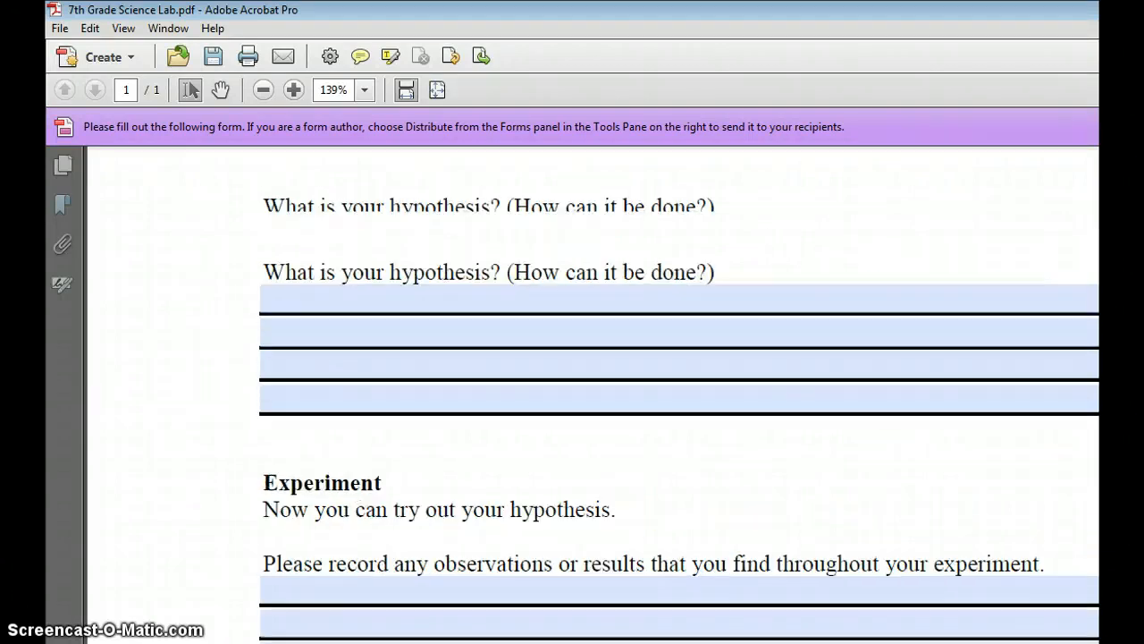
pyautogui.scroll(5, 680, 393)
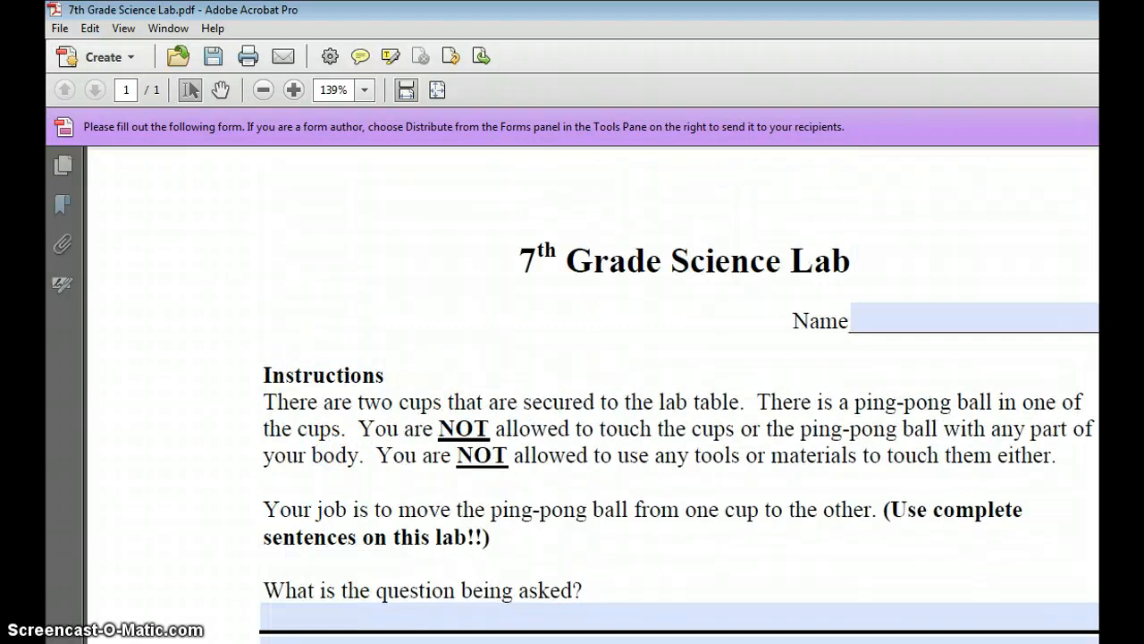
pyautogui.click(59, 28)
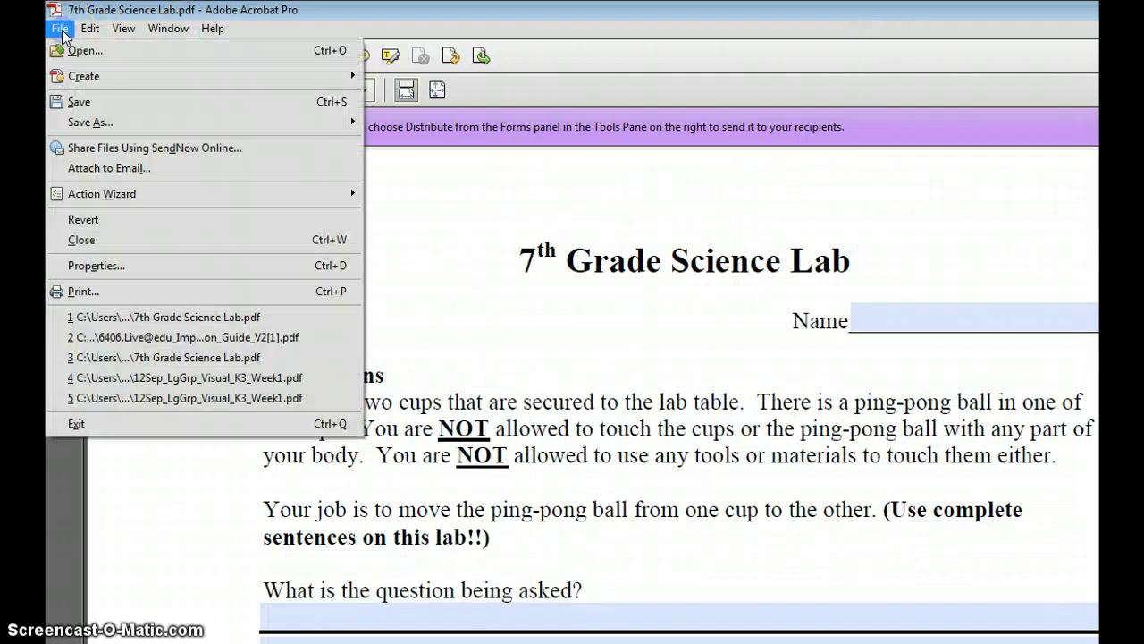
# - Choose Save As > Reader Extended PDF > Enable Additional Features
pyautogui.click(90, 122)
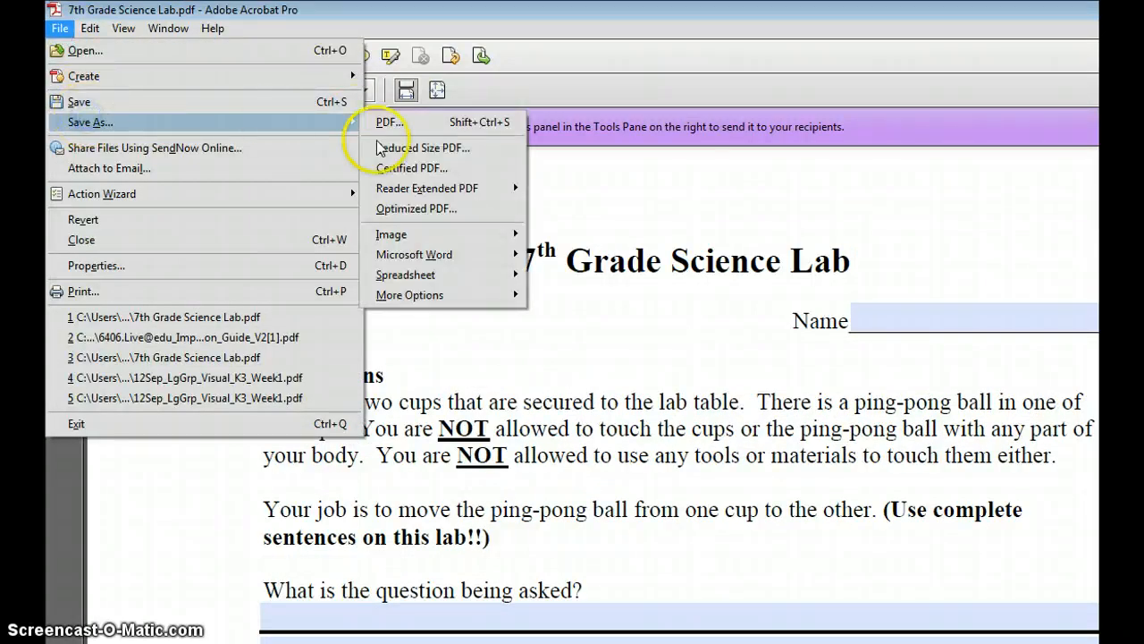
pyautogui.click(409, 189)
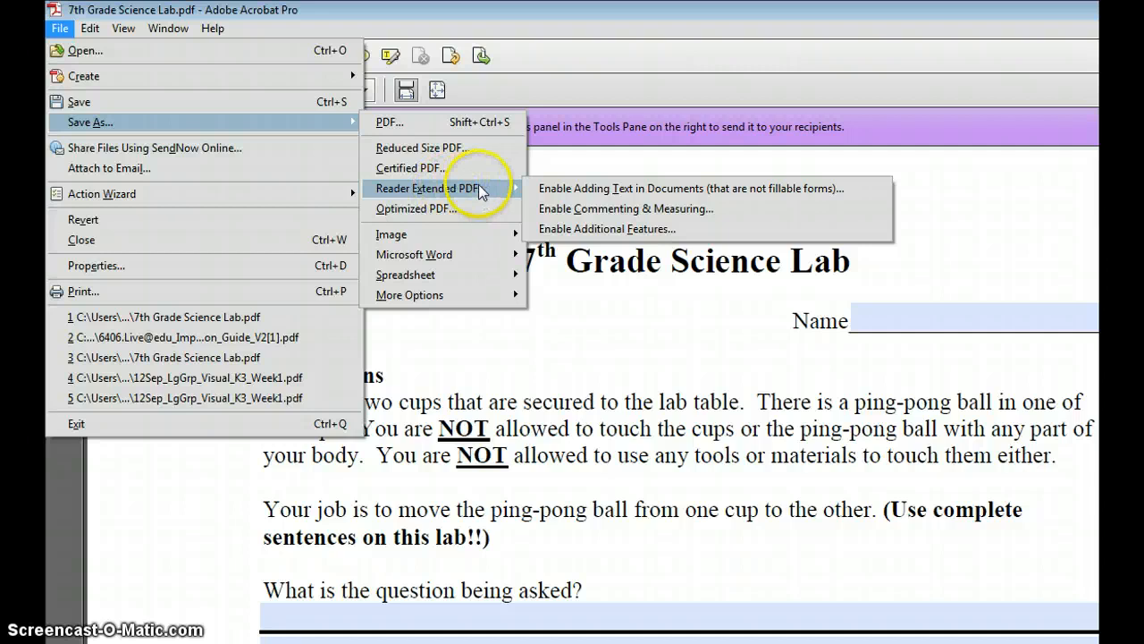
pyautogui.click(547, 230)
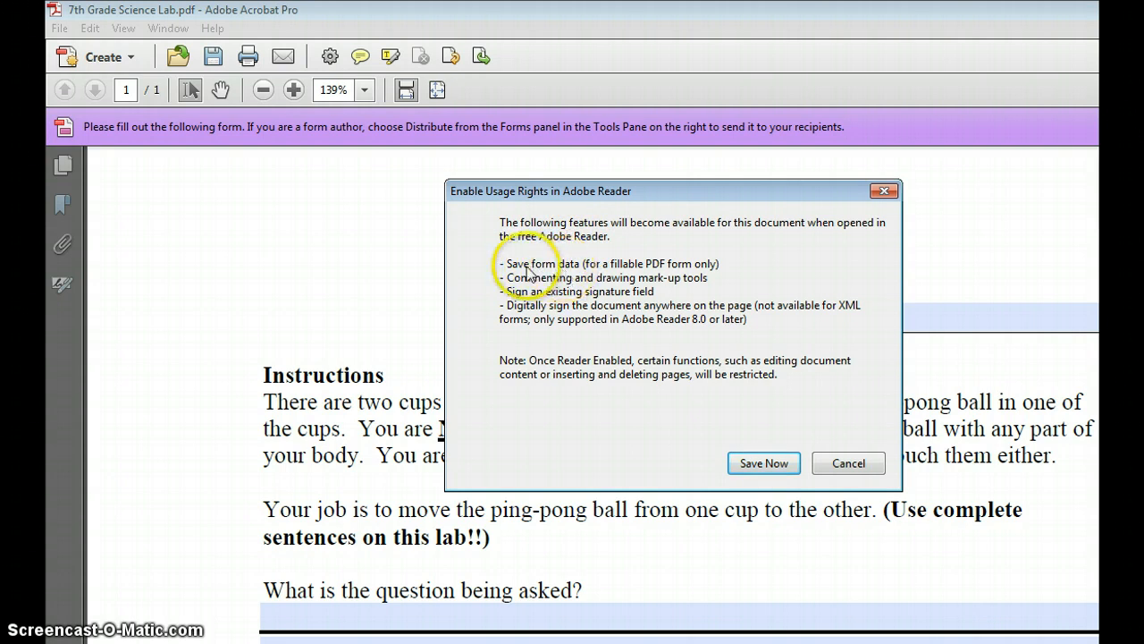
# - Save the Reader-extended copy as '7th Grade Science Lab', replacing the existing Desktop file
pyautogui.click(749, 465)
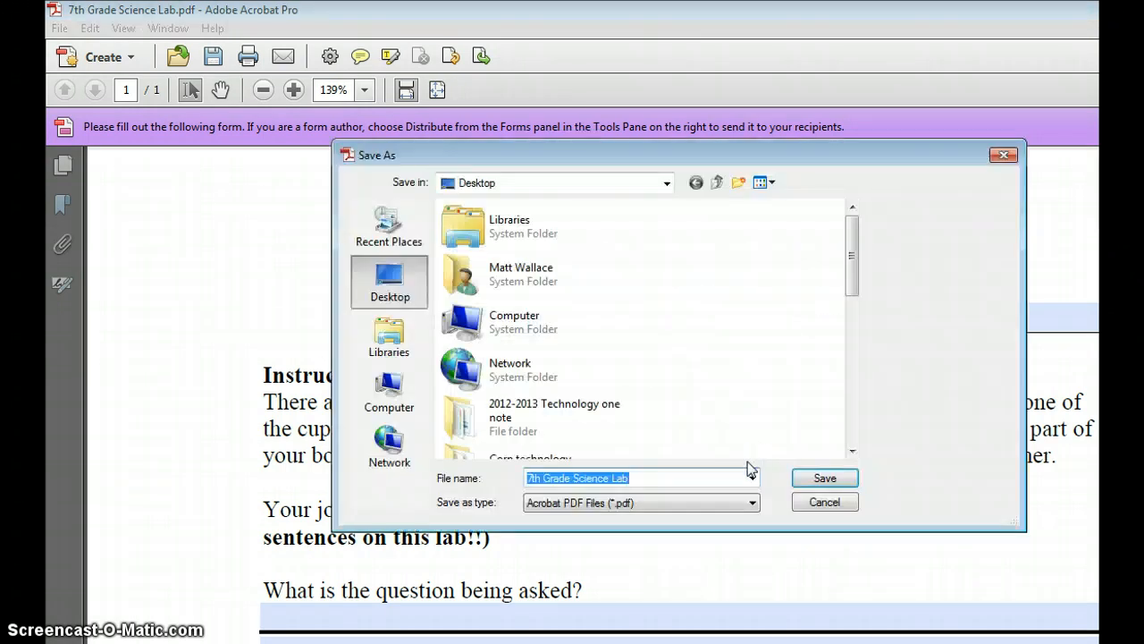
pyautogui.click(824, 477)
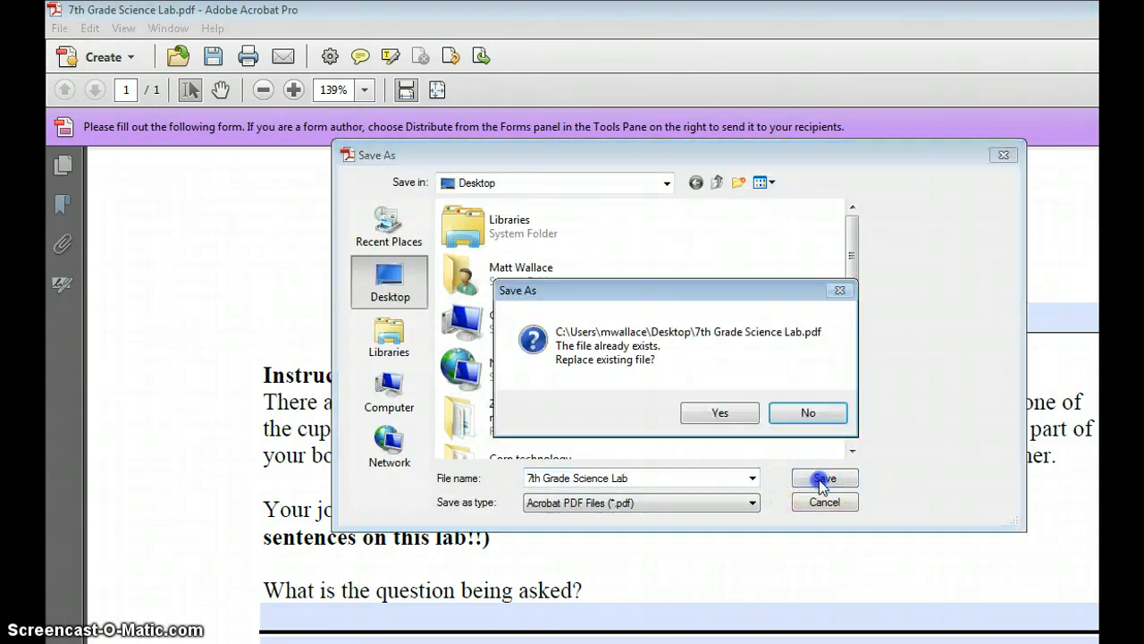
pyautogui.click(721, 413)
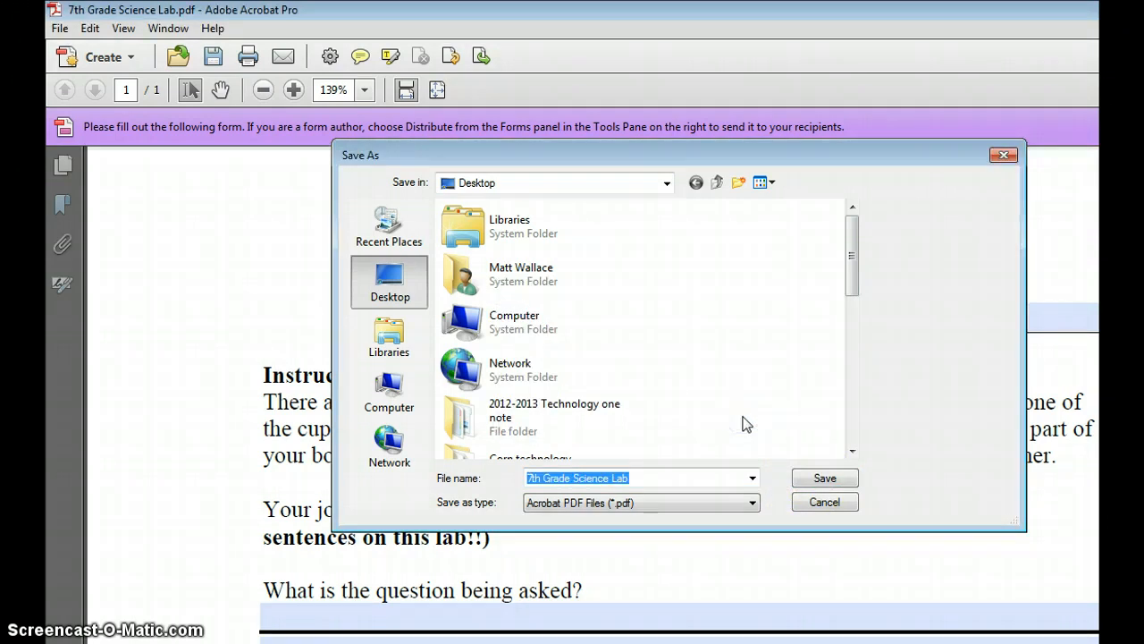